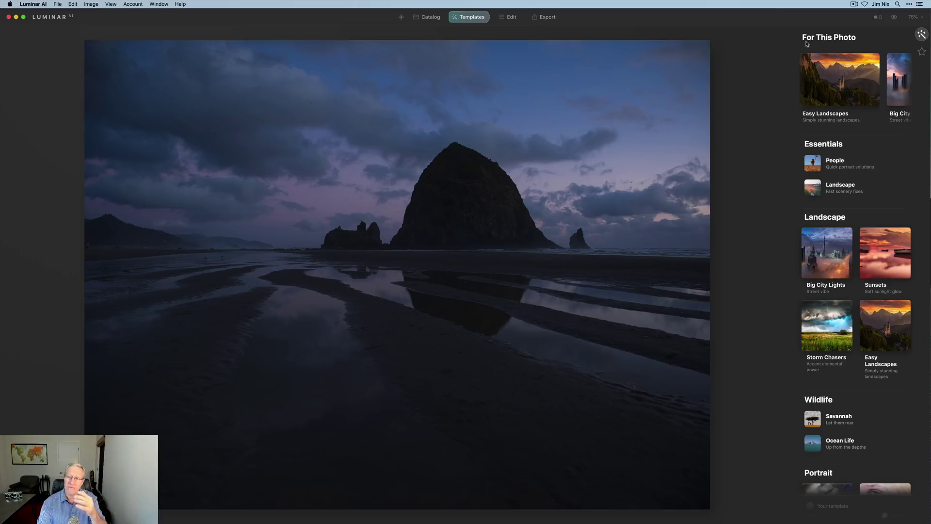
Step: Apply the Long Exposure template from the suggested Easy Landscapes collection to the beach photo
scroll(830, 67, "right", 3)
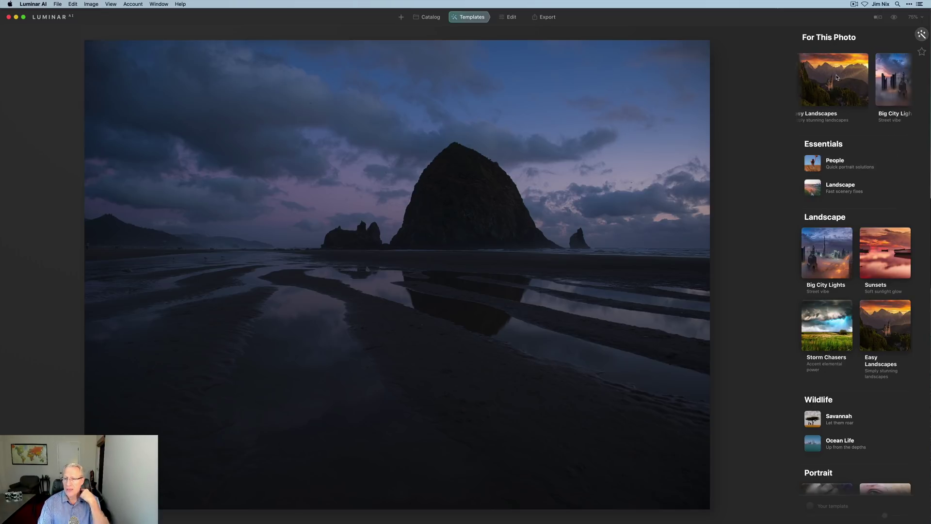
scroll(836, 77, "left", 3)
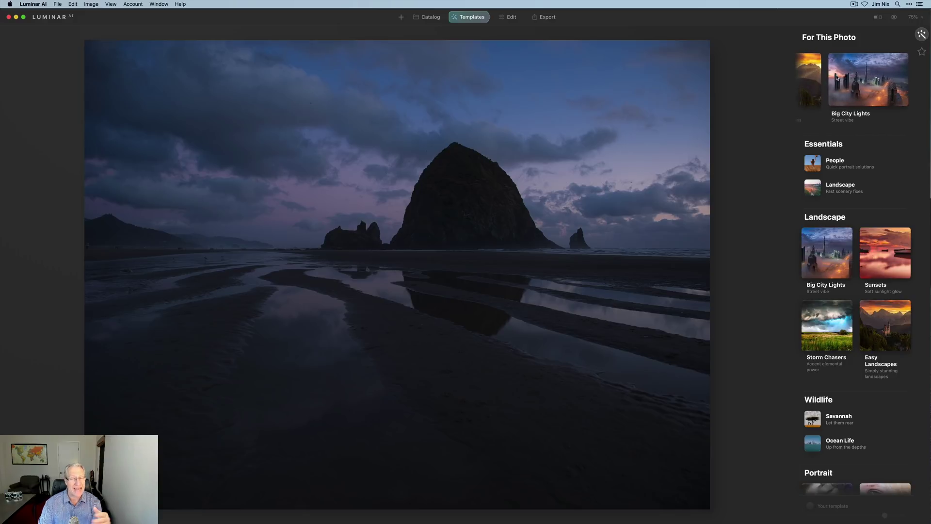
scroll(838, 79, "left", 3)
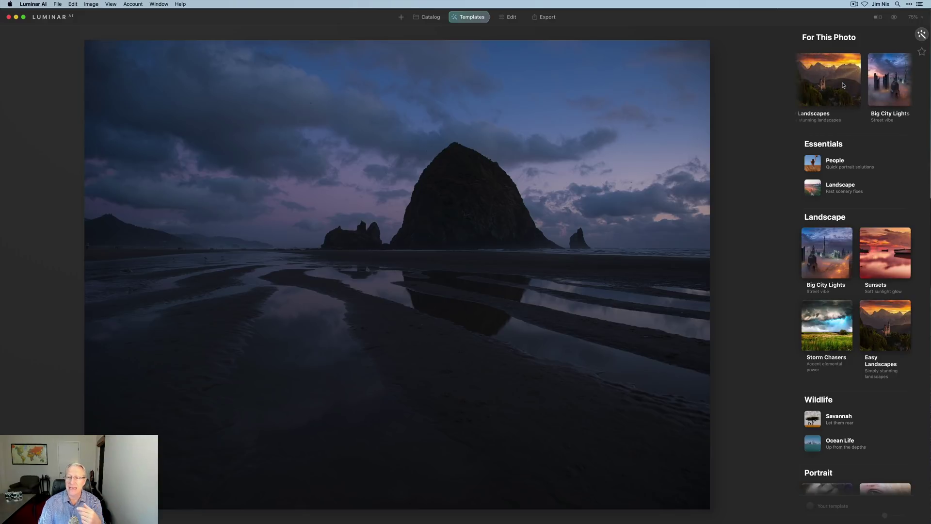
scroll(842, 85, "left", 2)
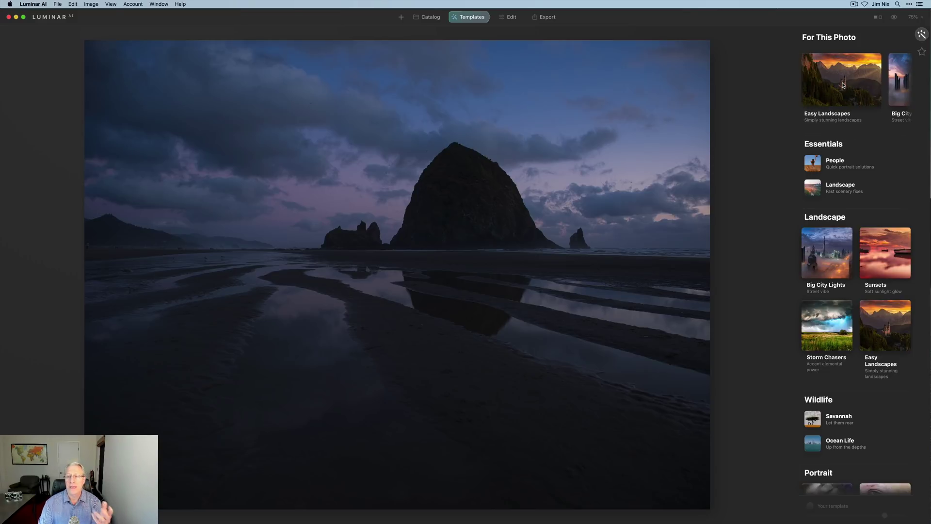
left_click(842, 85)
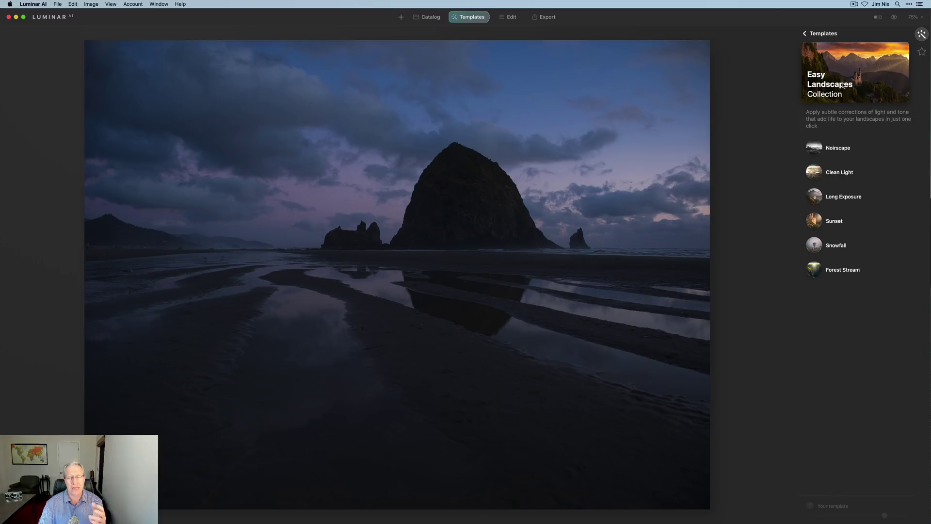
left_click(823, 197)
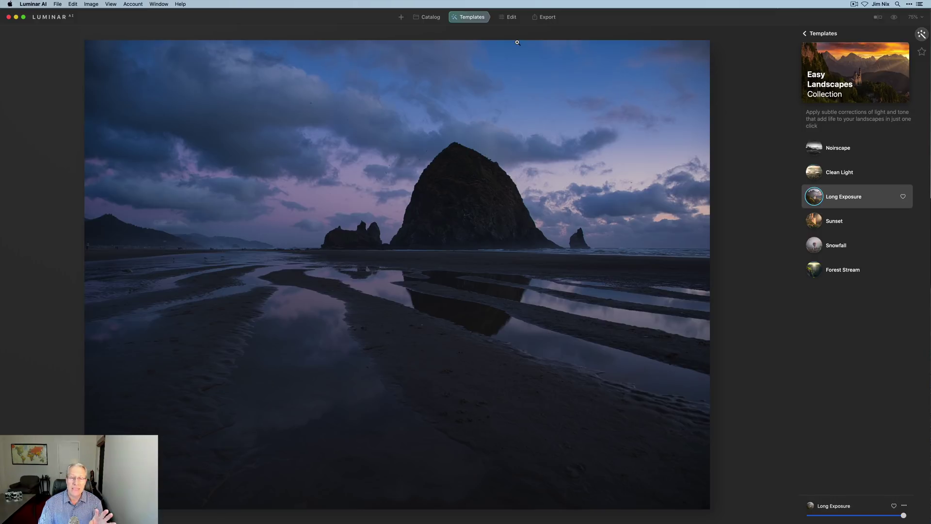
Step: Crop the photo to a 16:9 ratio, moving the image down in the frame to keep more sky and less foreground
left_click(509, 18)
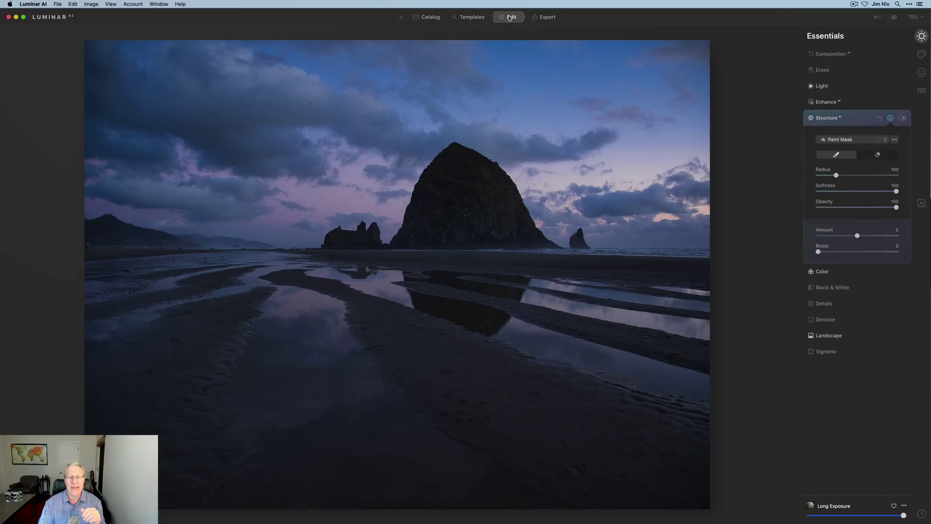
left_click(838, 56)
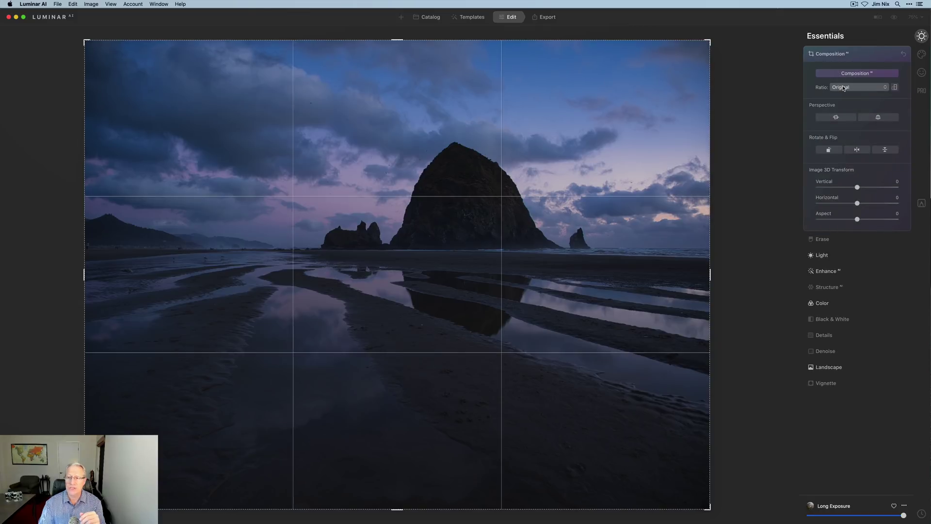
left_click(857, 87)
left_click(844, 183)
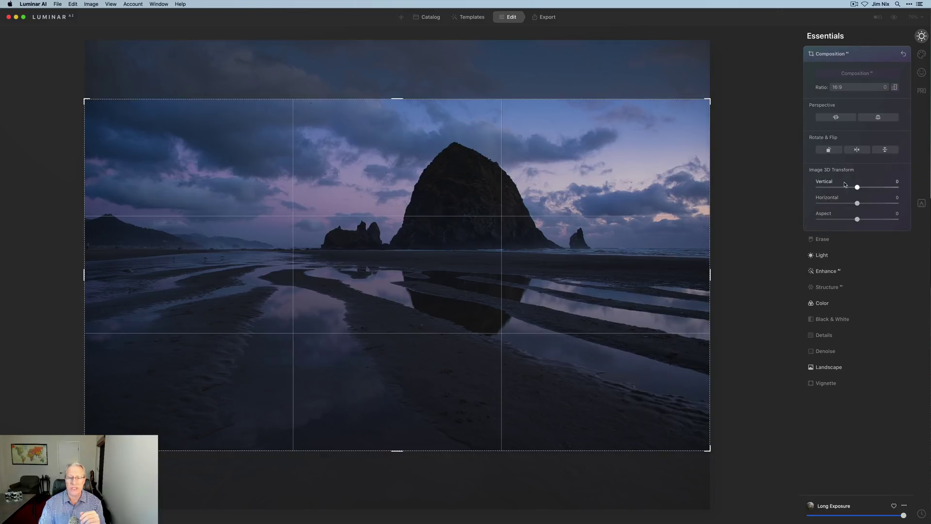
left_click_drag(385, 299, 386, 333)
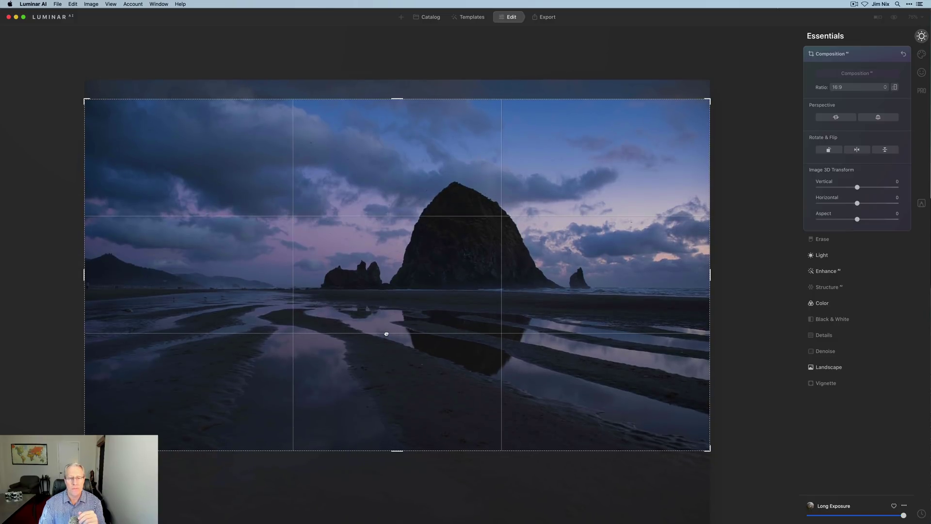
left_click_drag(386, 334, 386, 332)
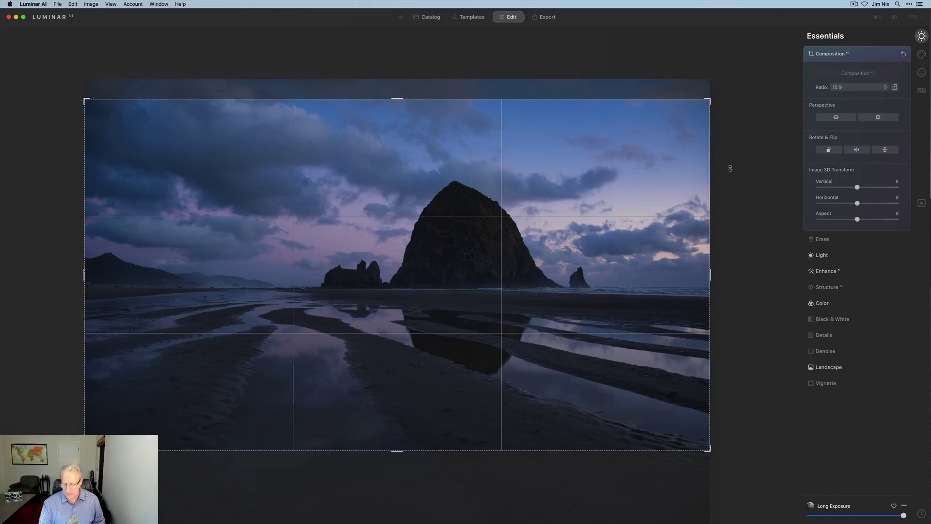
key("Return")
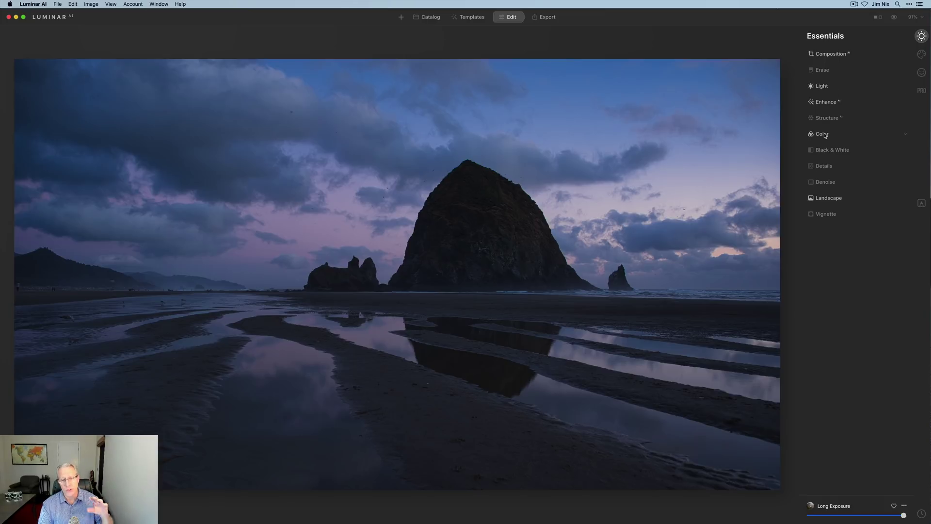
Step: Set Enhance AI's Accent to 34 and Sky Enhancer to 11
left_click(829, 104)
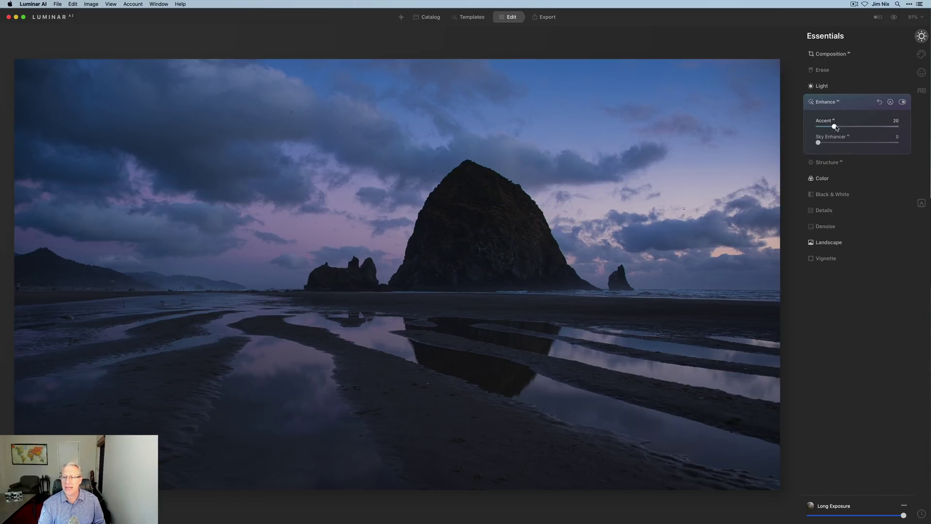
left_click_drag(836, 128, 845, 129)
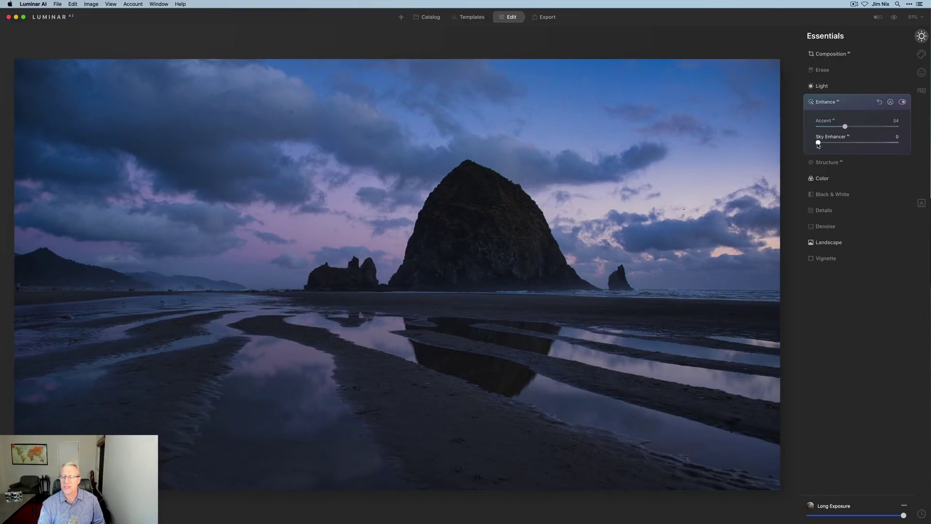
left_click(827, 143)
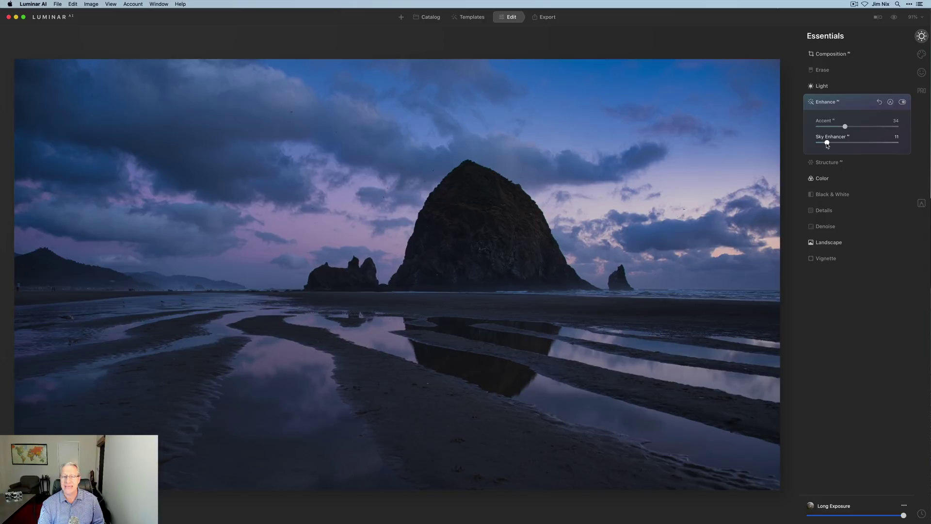
Step: Soften the whole photo with Structure AI by setting its Amount to -40
left_click(834, 163)
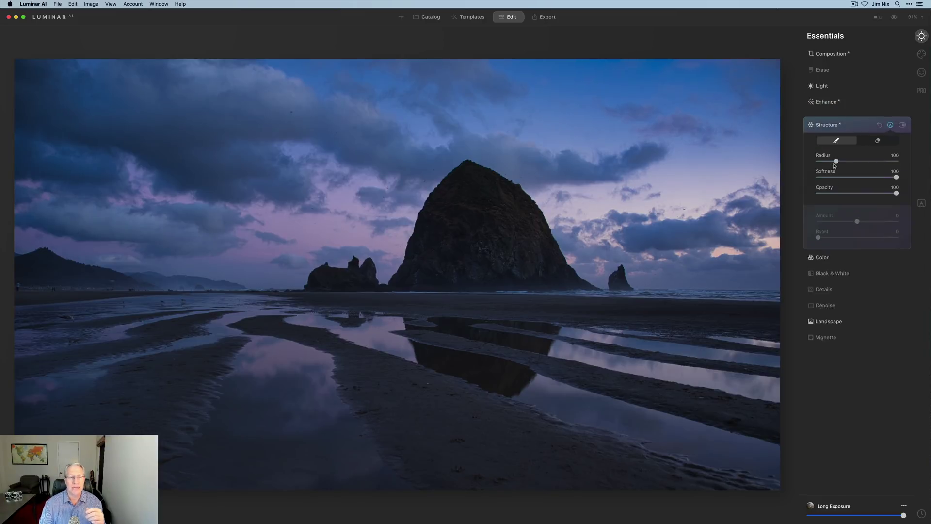
left_click(890, 118)
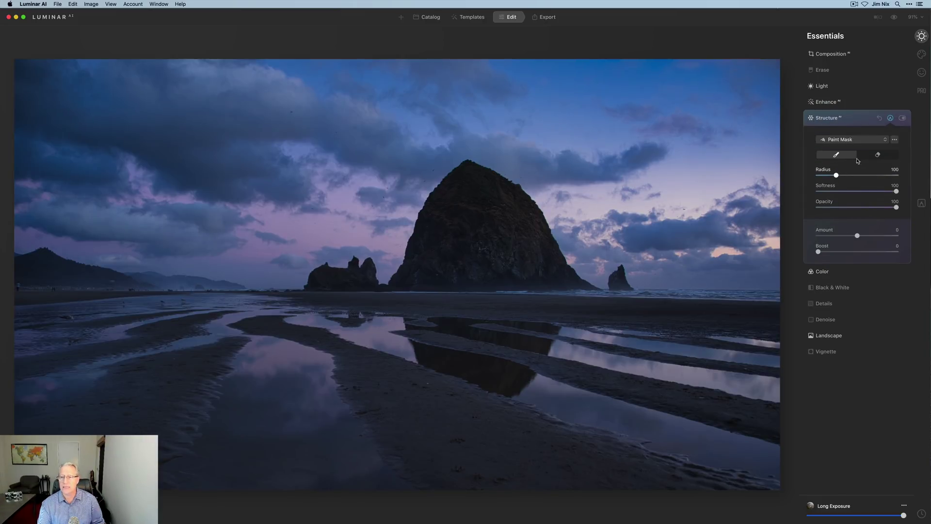
left_click(890, 119)
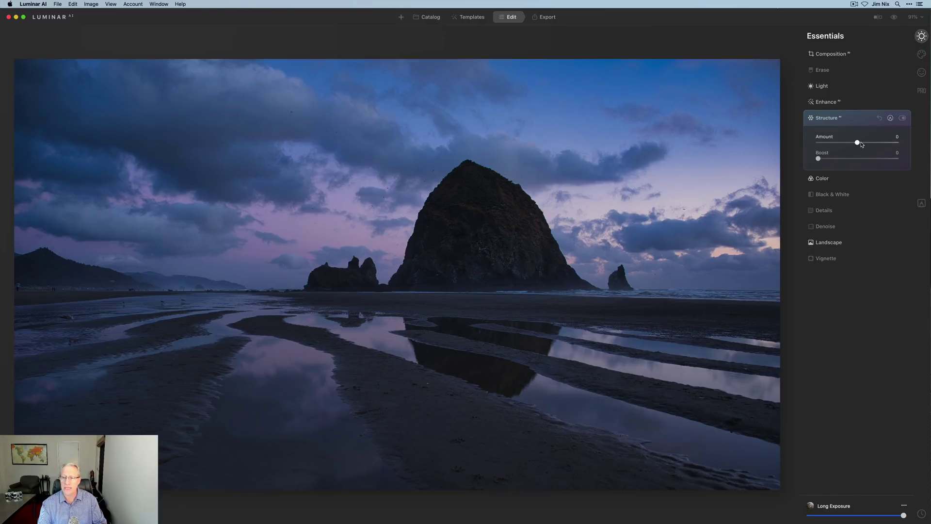
left_click_drag(857, 144, 842, 144)
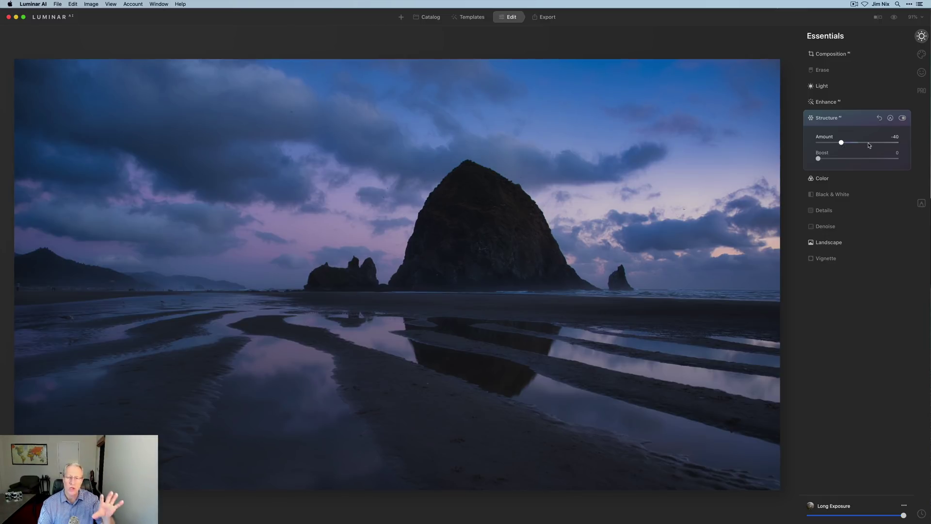
Step: Restrict Structure AI to the sky by painting a mask with a brush radius of 222, and set Amount to -43
left_click(891, 118)
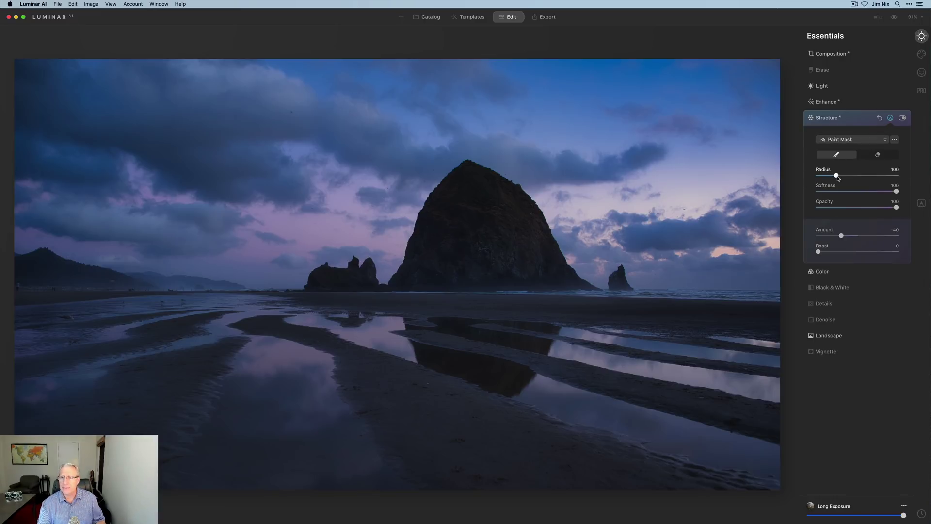
left_click_drag(837, 176, 861, 176)
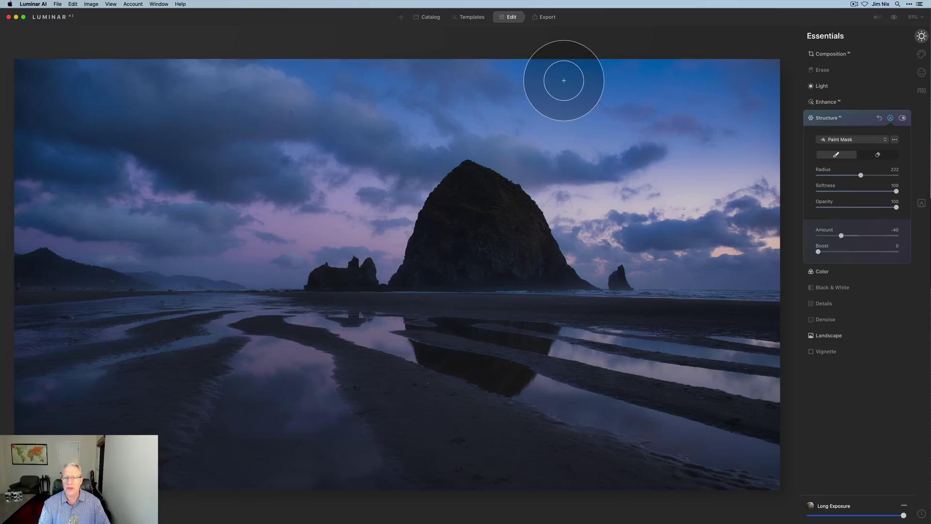
mouse_move(786, 79)
left_mouse_down()
mouse_move(588, 69)
mouse_move(555, 121)
mouse_move(590, 226)
mouse_move(652, 258)
mouse_move(789, 250)
mouse_move(643, 200)
mouse_move(782, 191)
mouse_move(757, 142)
mouse_move(712, 121)
mouse_move(675, 129)
mouse_move(642, 161)
mouse_move(612, 140)
mouse_move(727, 124)
mouse_move(751, 109)
mouse_move(773, 227)
mouse_move(765, 250)
mouse_move(614, 112)
mouse_move(598, 153)
mouse_move(602, 228)
mouse_move(551, 131)
mouse_move(515, 111)
mouse_move(497, 124)
mouse_move(463, 121)
mouse_move(515, 105)
mouse_move(423, 70)
mouse_move(436, 116)
mouse_move(541, 63)
mouse_move(415, 122)
mouse_move(380, 236)
mouse_move(314, 242)
mouse_move(270, 264)
mouse_move(111, 244)
mouse_move(2, 208)
mouse_move(45, 203)
mouse_move(86, 182)
mouse_move(122, 143)
mouse_move(39, 110)
mouse_move(23, 51)
mouse_move(2, 50)
mouse_move(395, 56)
mouse_move(398, 77)
mouse_move(356, 121)
mouse_move(242, 170)
mouse_move(256, 188)
mouse_move(324, 189)
mouse_move(82, 113)
mouse_move(301, 127)
mouse_move(190, 142)
mouse_move(229, 190)
mouse_move(202, 125)
mouse_move(434, 76)
mouse_move(348, 152)
mouse_move(353, 187)
left_mouse_up()
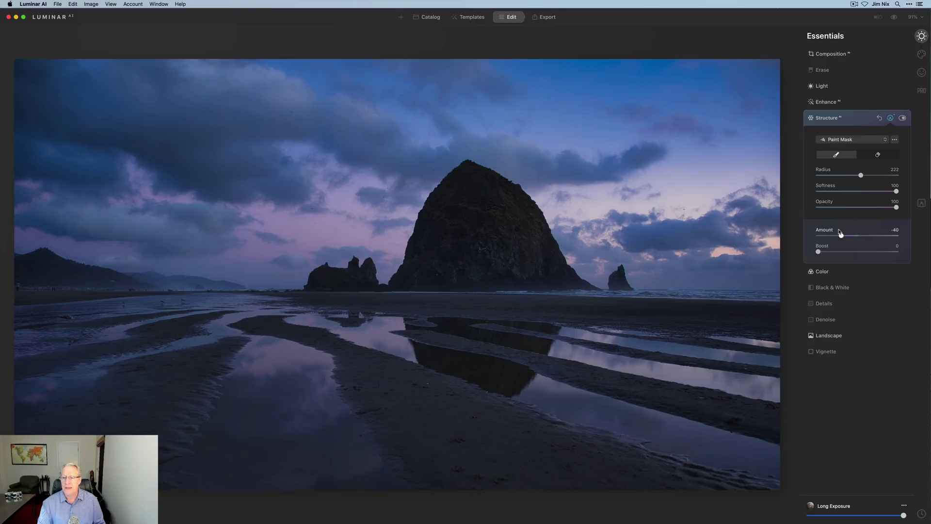
left_click(890, 119)
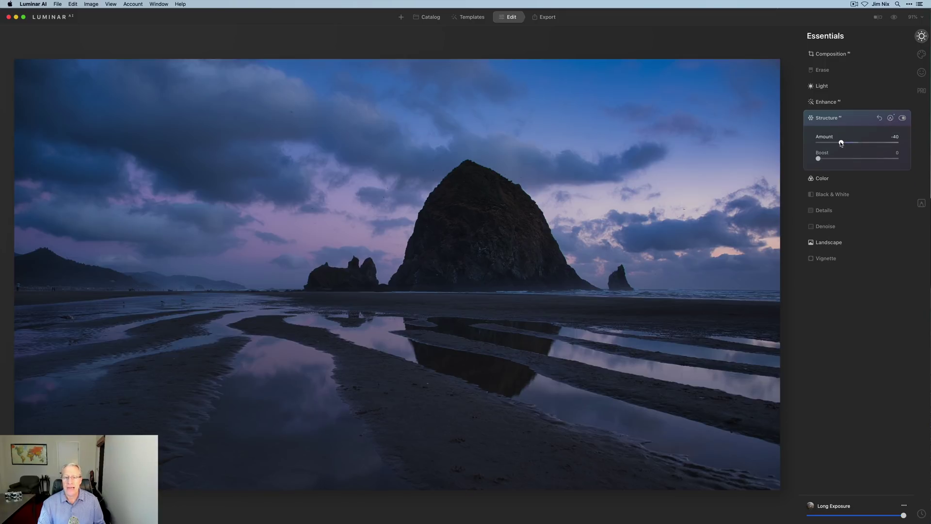
left_click_drag(841, 143, 885, 142)
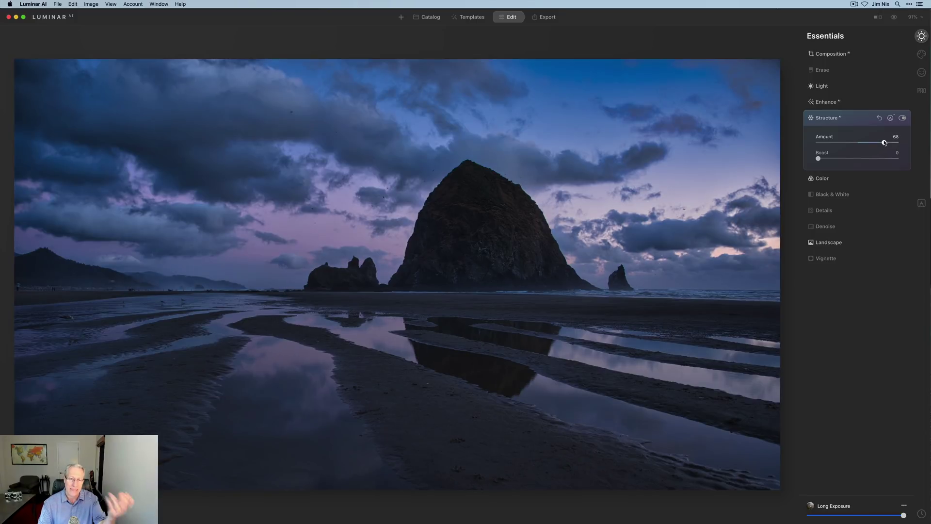
left_click_drag(884, 143, 840, 143)
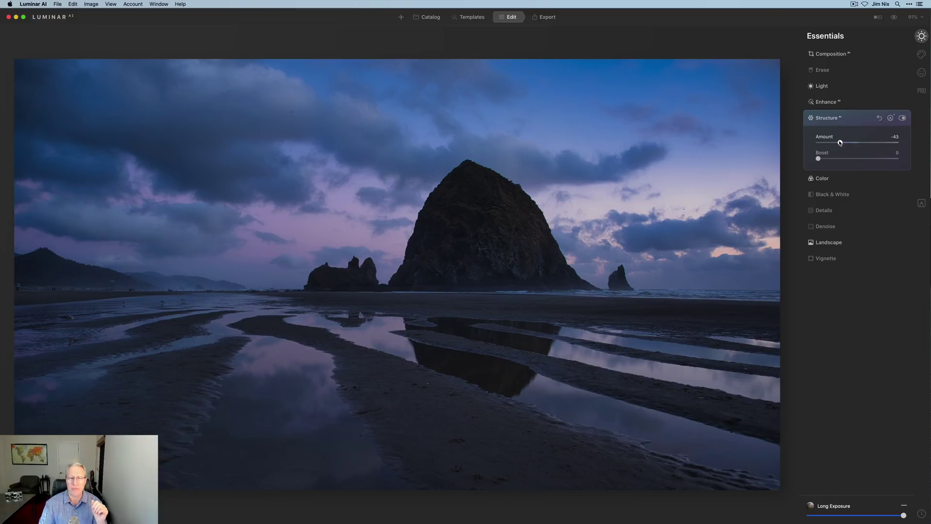
Step: Set the Landscape tool's Golden Hour to 50
left_click(830, 243)
left_click_drag(830, 242, 859, 240)
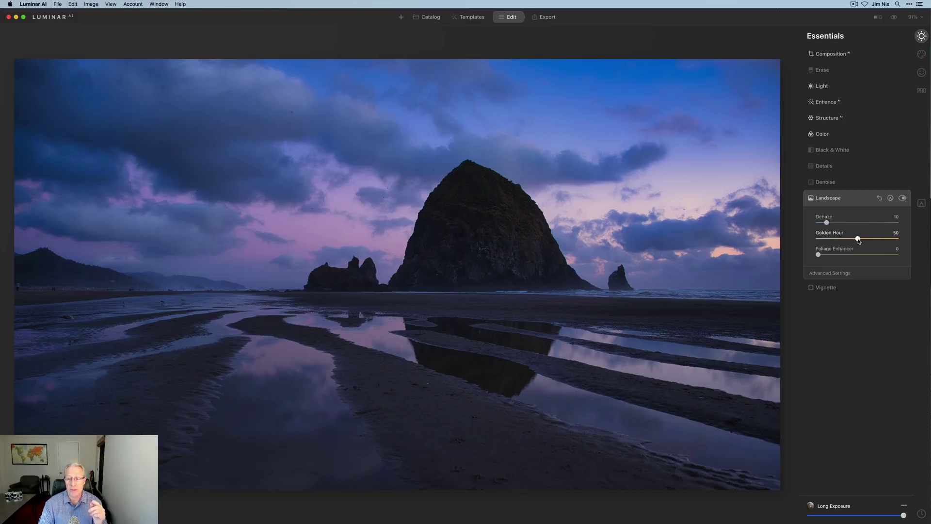
left_click(855, 205)
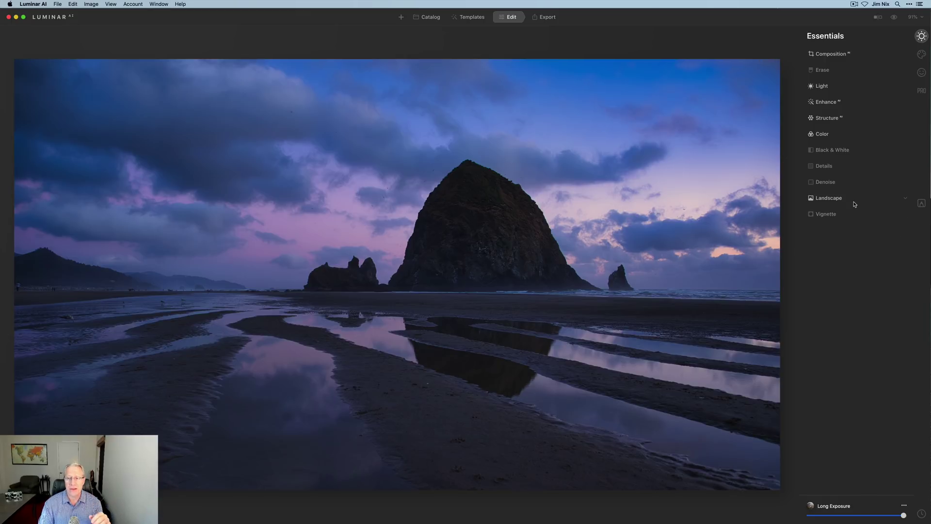
Step: Add Atmosphere AI in Haze mode with an Amount of 28 and a Depth of 34
left_click(921, 54)
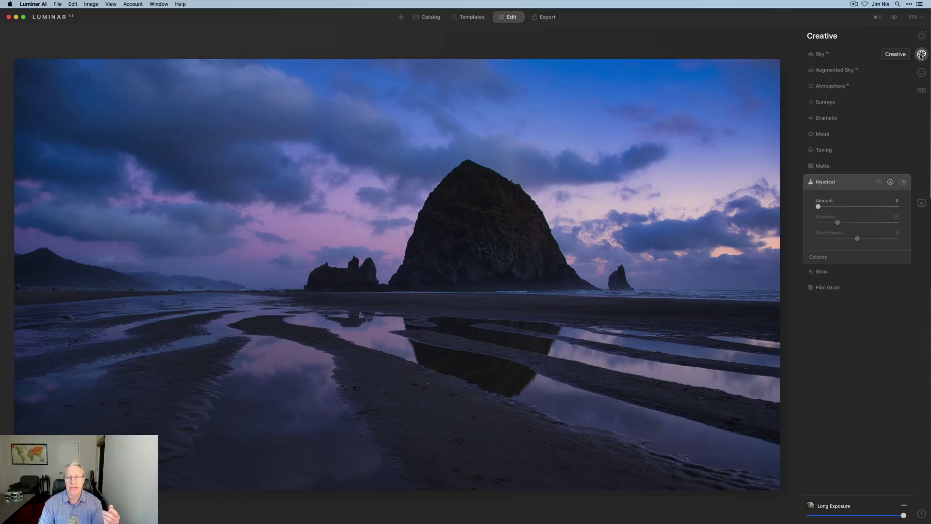
left_click(831, 86)
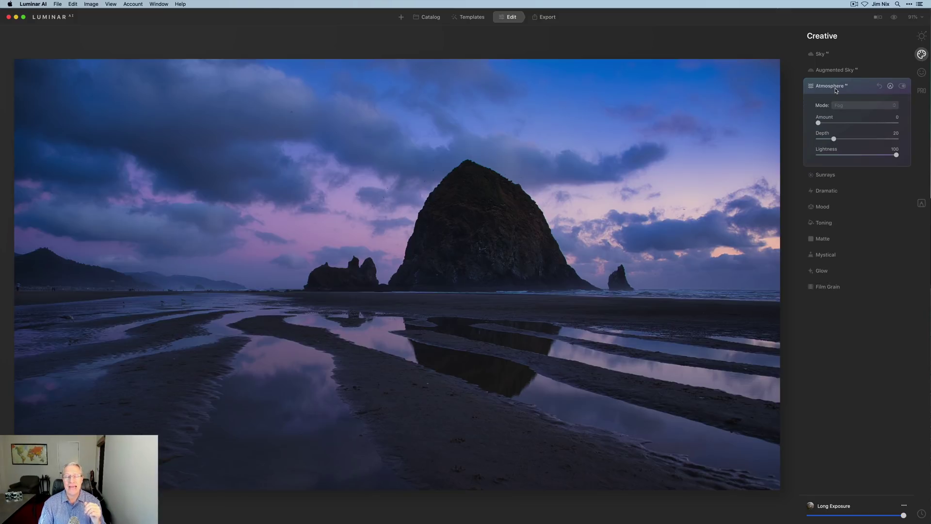
left_click(843, 105)
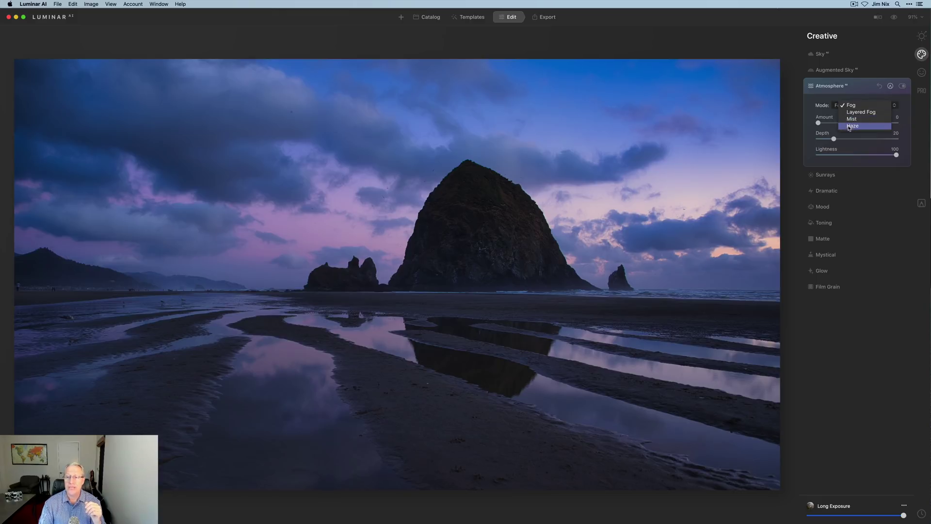
left_click(849, 127)
left_click(851, 123)
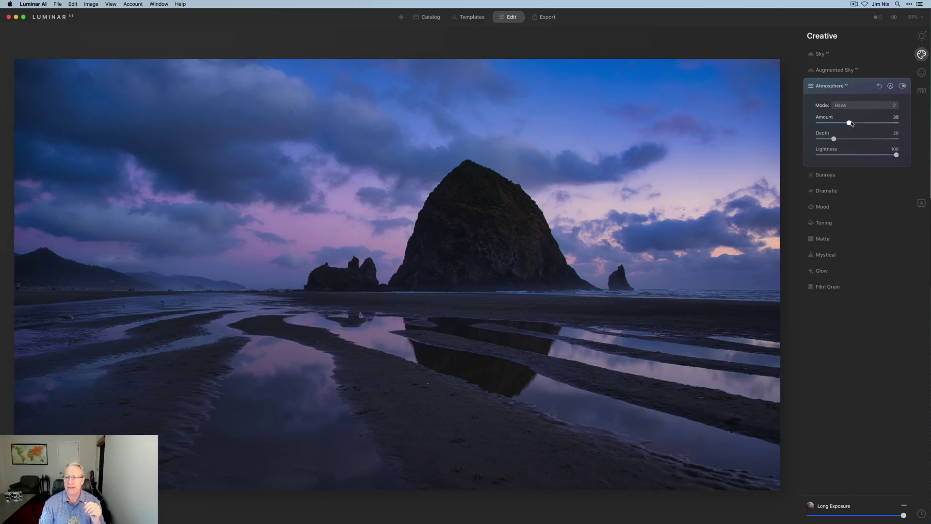
left_click_drag(852, 124, 863, 124)
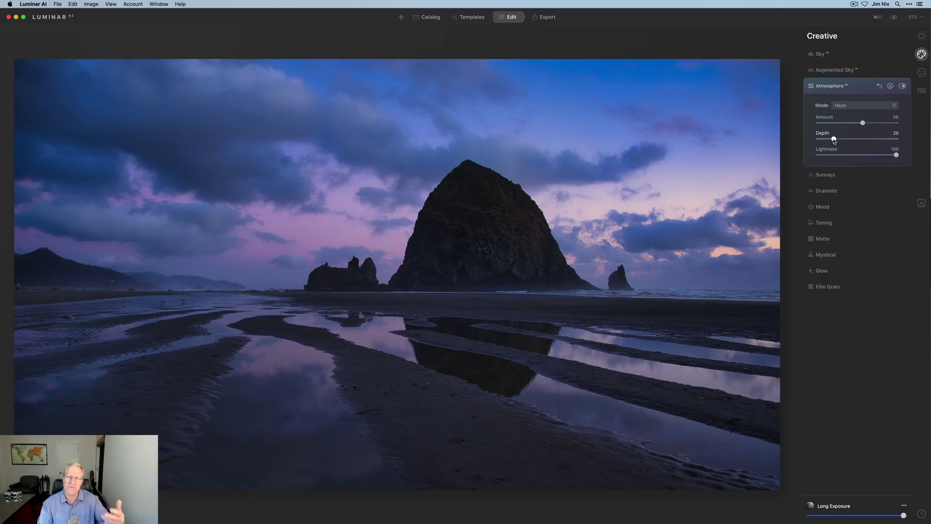
left_click_drag(834, 139, 915, 124)
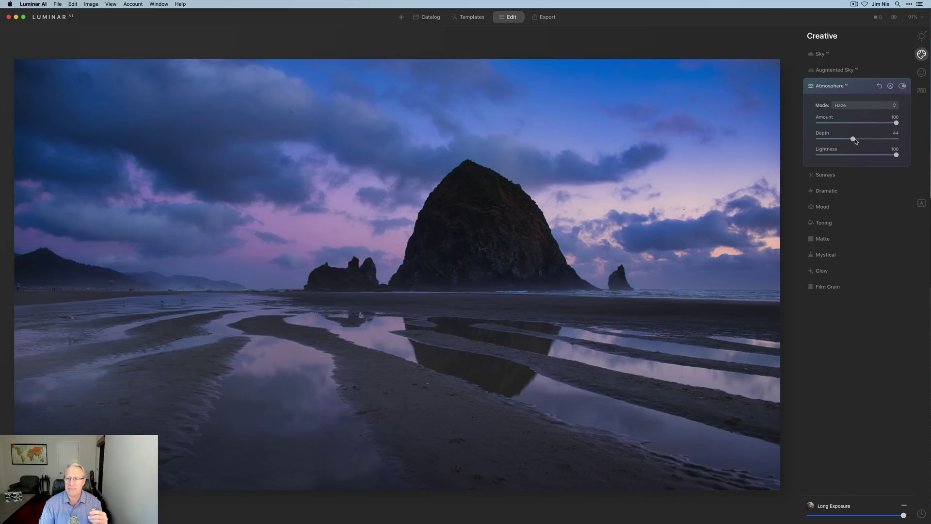
left_click_drag(884, 139, 848, 146)
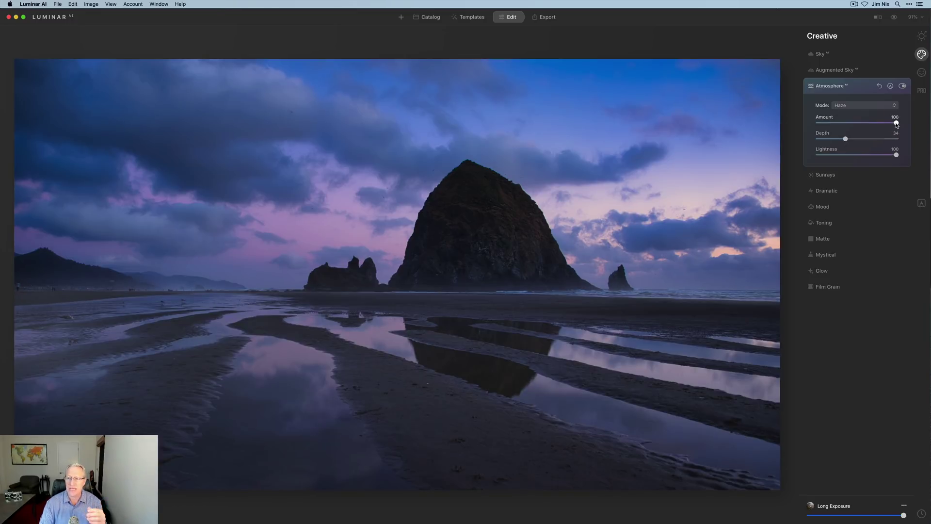
left_click(840, 123)
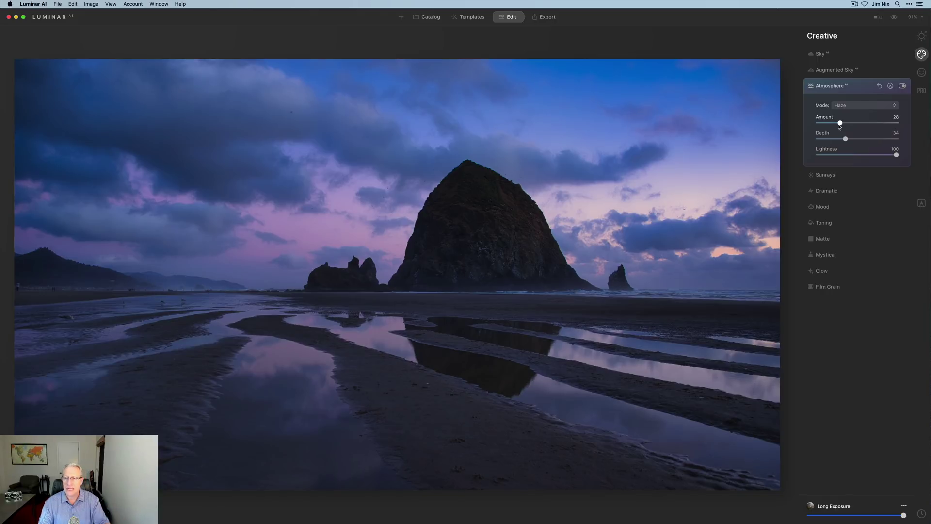
Step: Raise the Atmosphere AI haze to an Amount of 56 and a Depth of 36, and compare the photo with and without it
left_click_drag(851, 126, 862, 125)
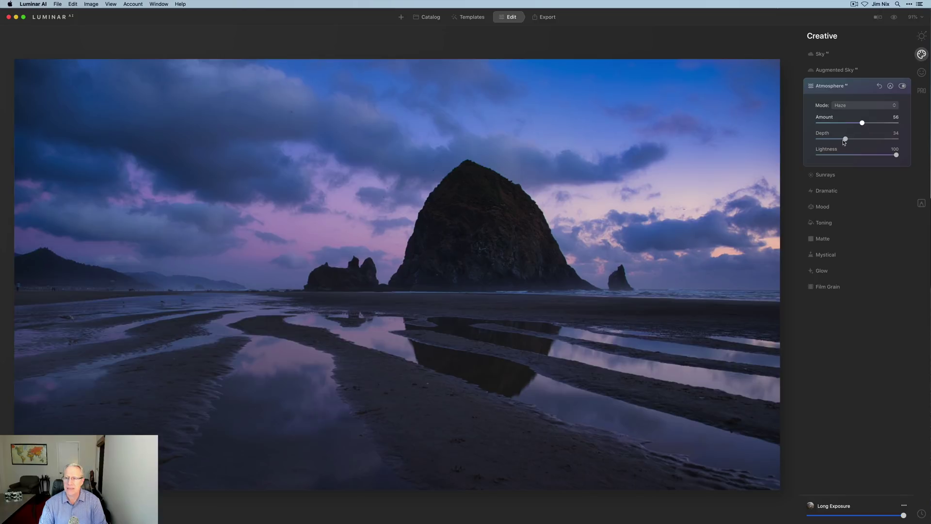
left_click(851, 142)
left_click_drag(850, 142, 849, 142)
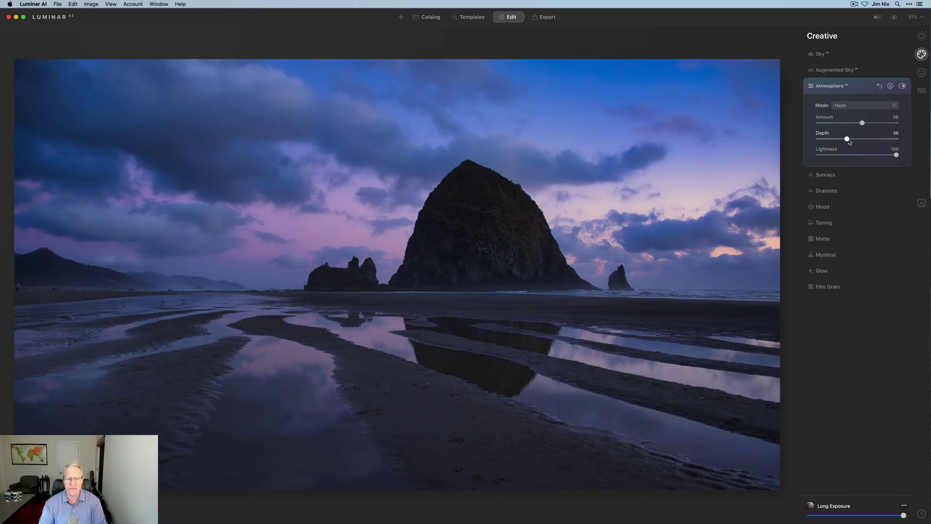
left_click(903, 87)
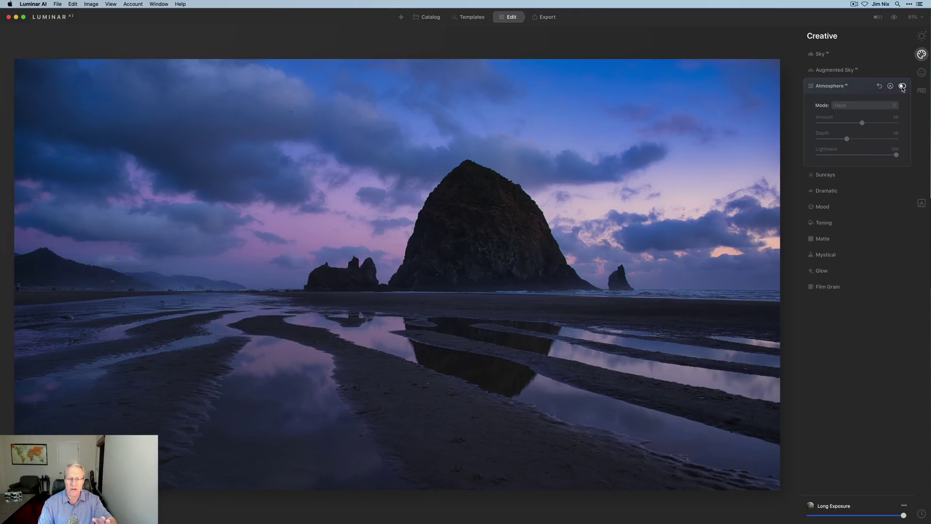
left_click(902, 87)
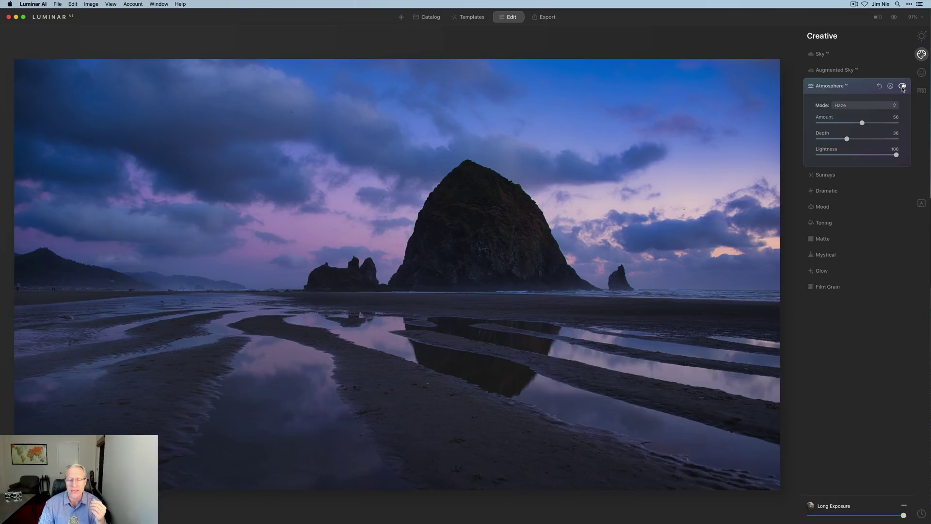
Step: Set the Toning tool's Highlights Saturation to 20 and compare the photo with and without the toning
left_click(825, 223)
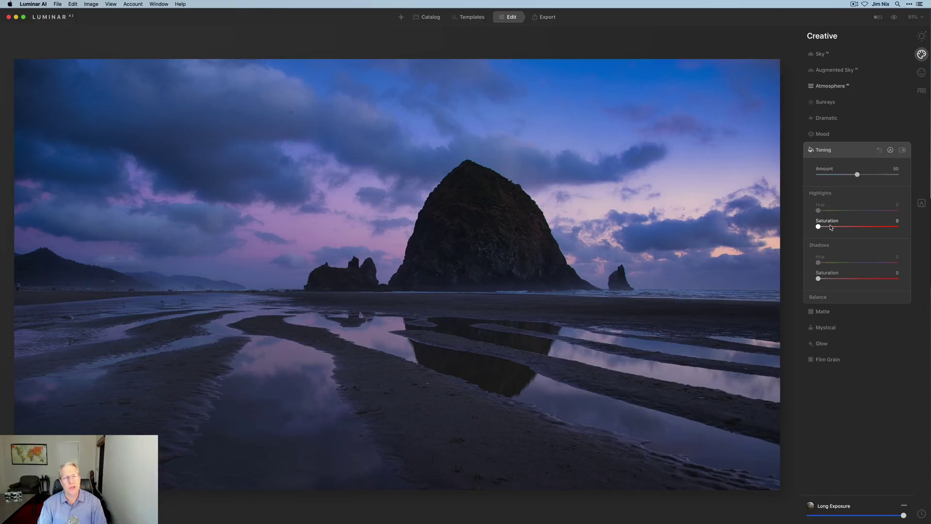
left_click_drag(818, 227, 834, 228)
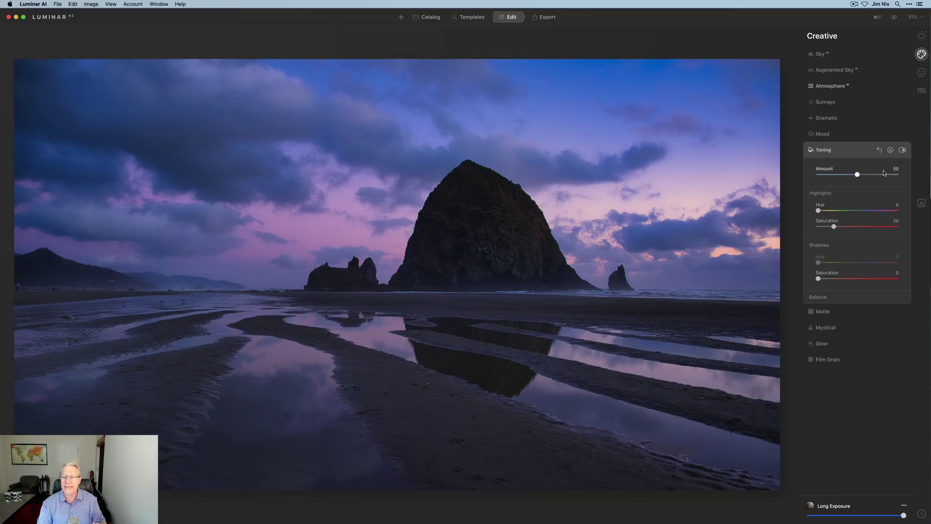
left_click(902, 151)
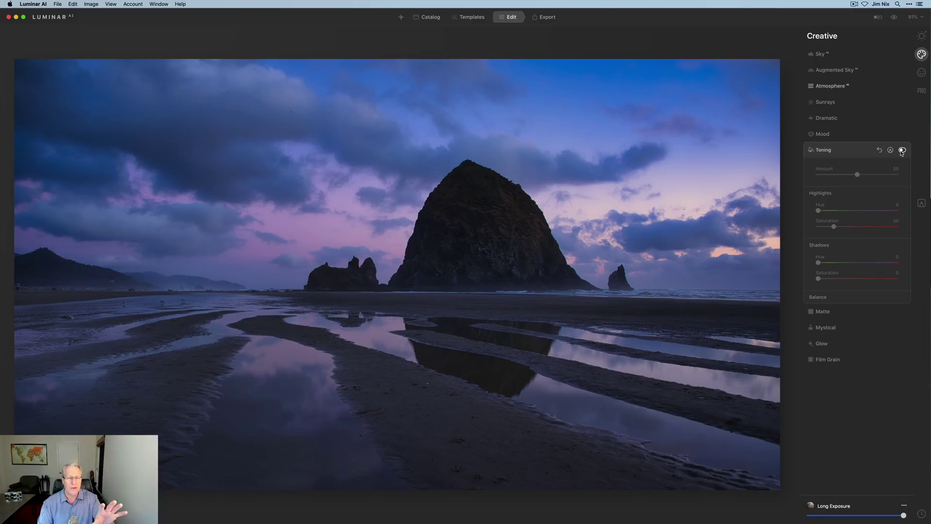
left_click(902, 150)
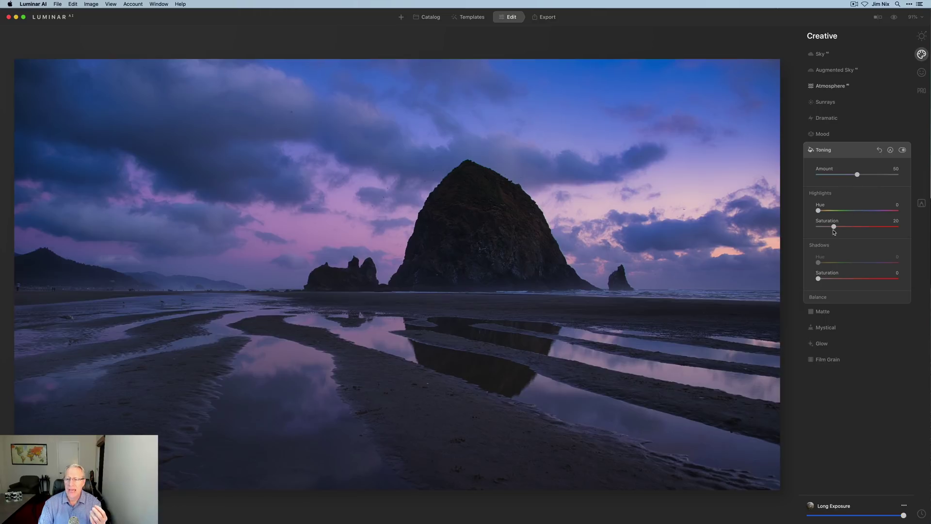
mouse_move(835, 227)
left_mouse_down()
mouse_move(888, 226)
mouse_move(835, 226)
left_mouse_up()
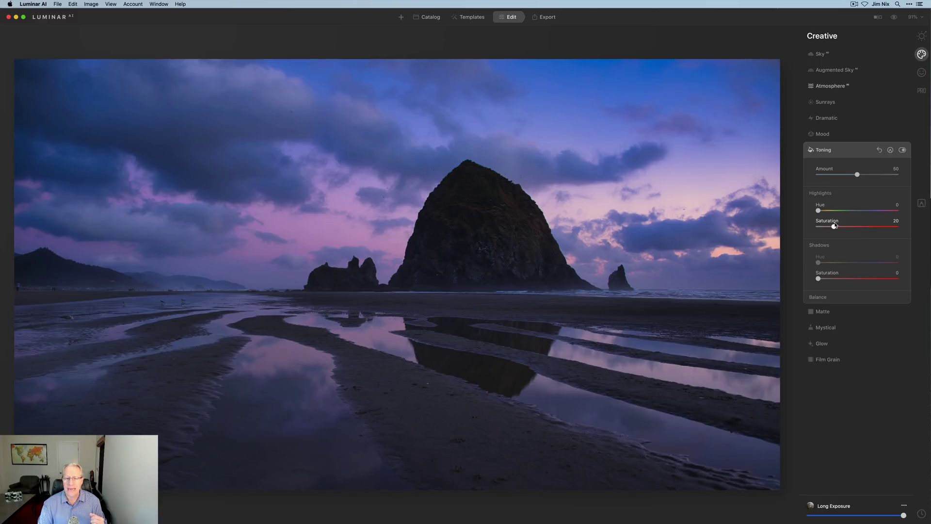
Step: Add the Mystical effect with an Amount of 50 and Shadows of 45, and compare the photo with and without it
left_click(826, 328)
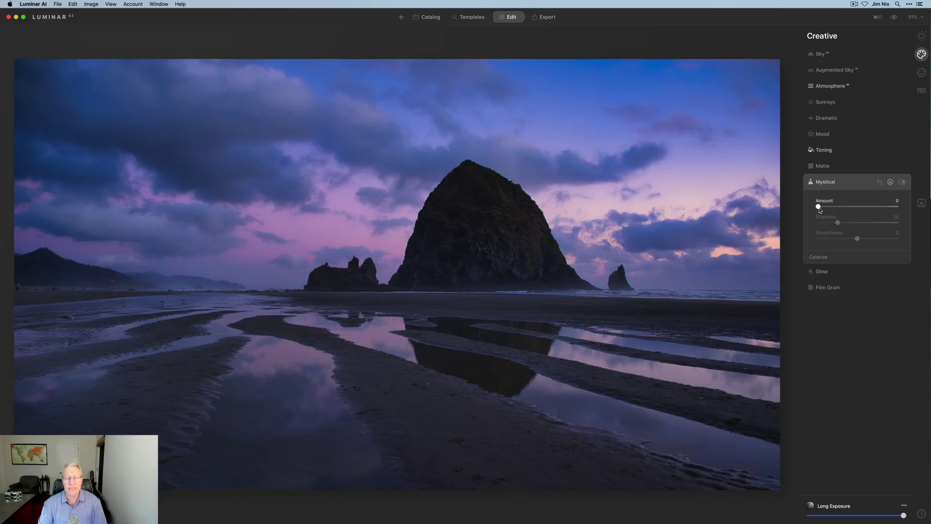
left_click_drag(823, 210, 860, 207)
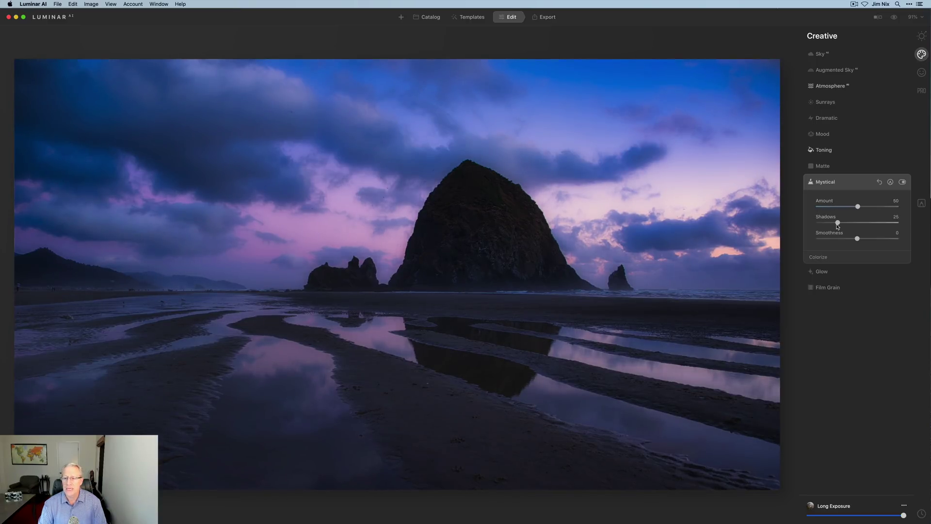
left_click_drag(843, 225, 854, 225)
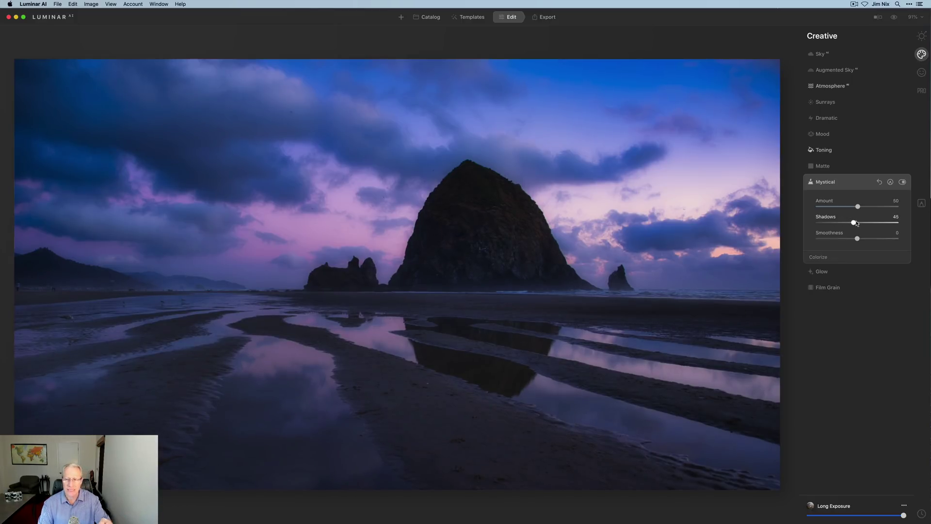
left_click(902, 182)
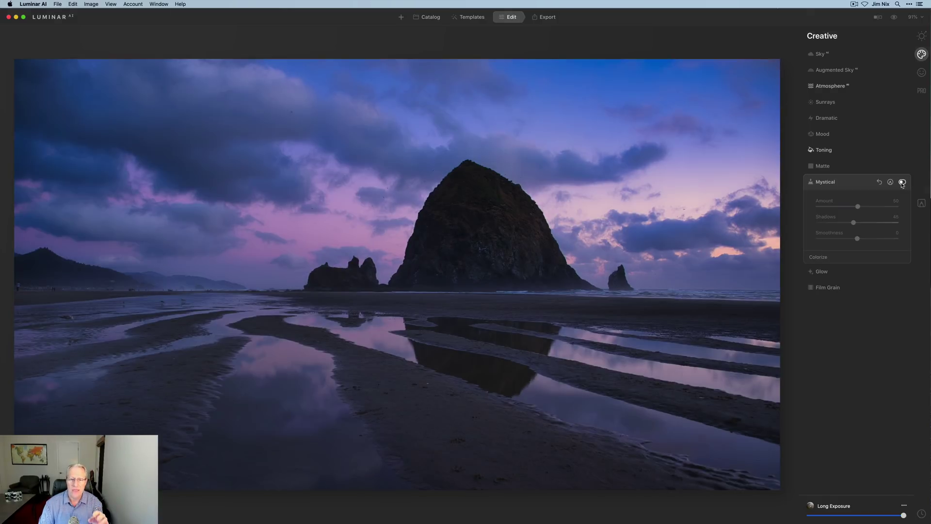
left_click(902, 182)
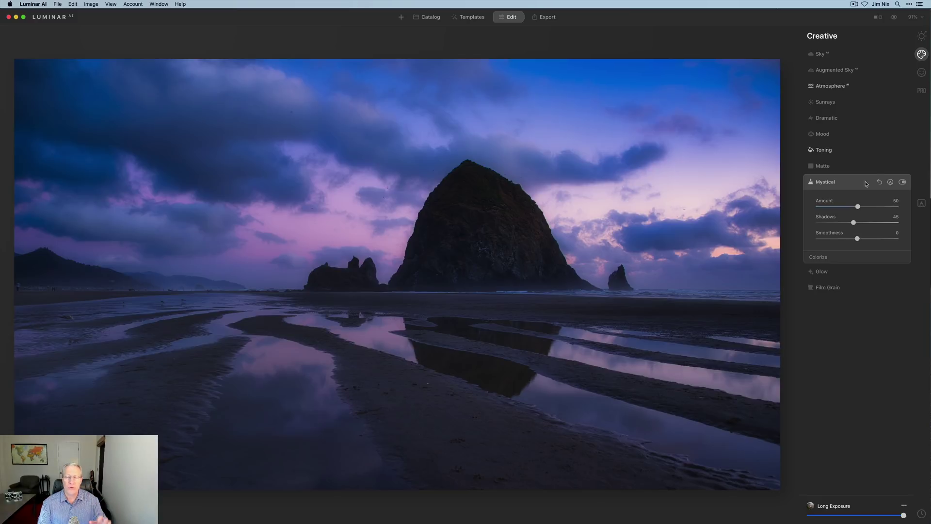
Step: Apply the High Key portrait tool to the photo with an Amount of 40
left_click(921, 72)
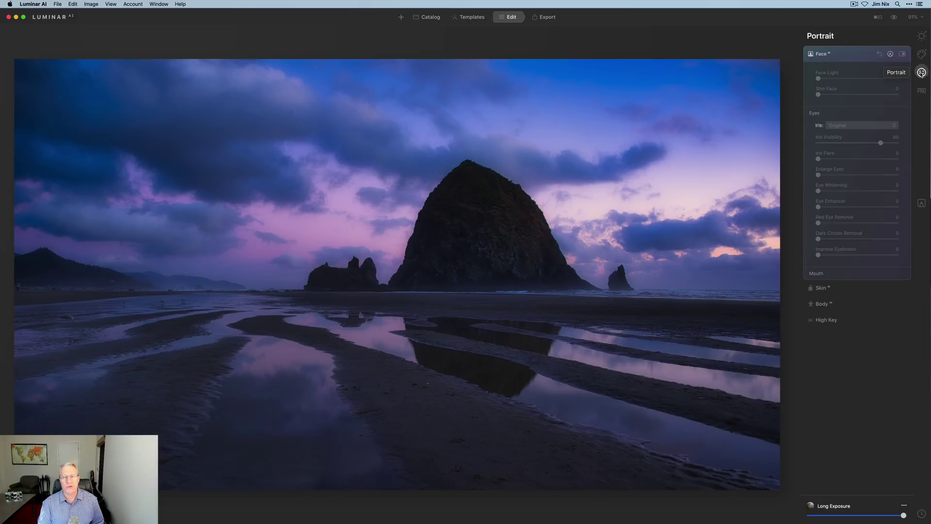
left_click(856, 58)
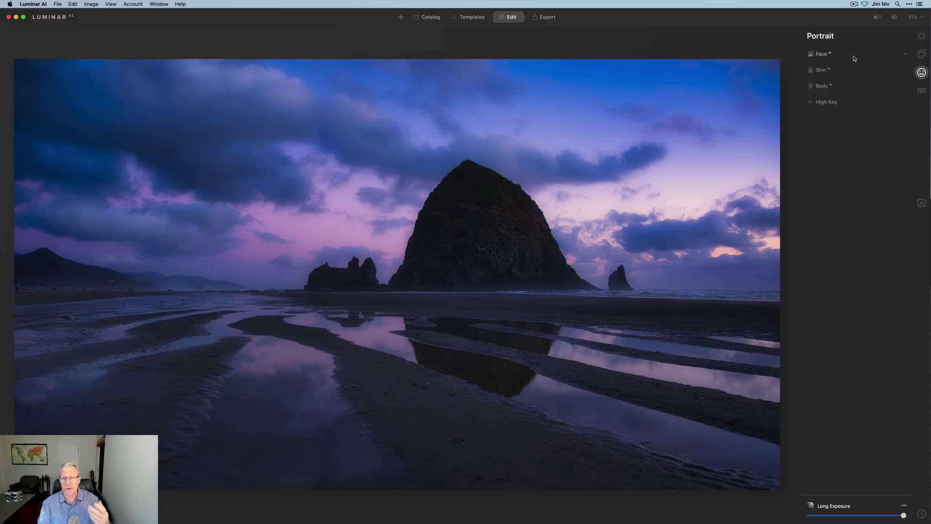
left_click(835, 103)
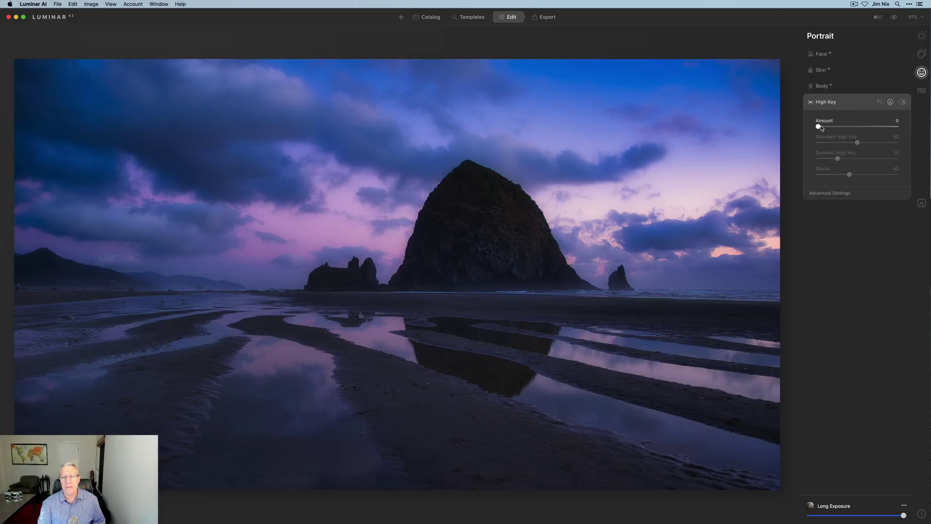
left_click_drag(819, 126, 875, 130)
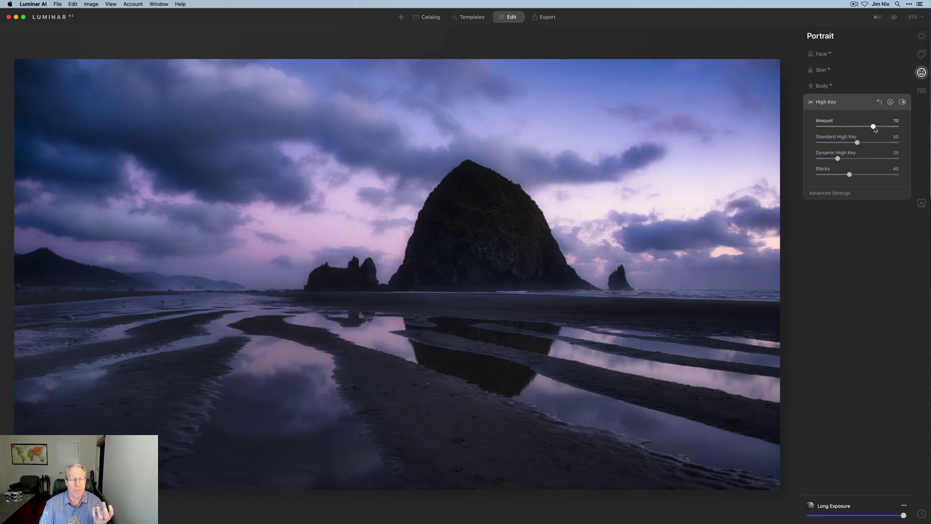
left_click_drag(876, 130, 851, 132)
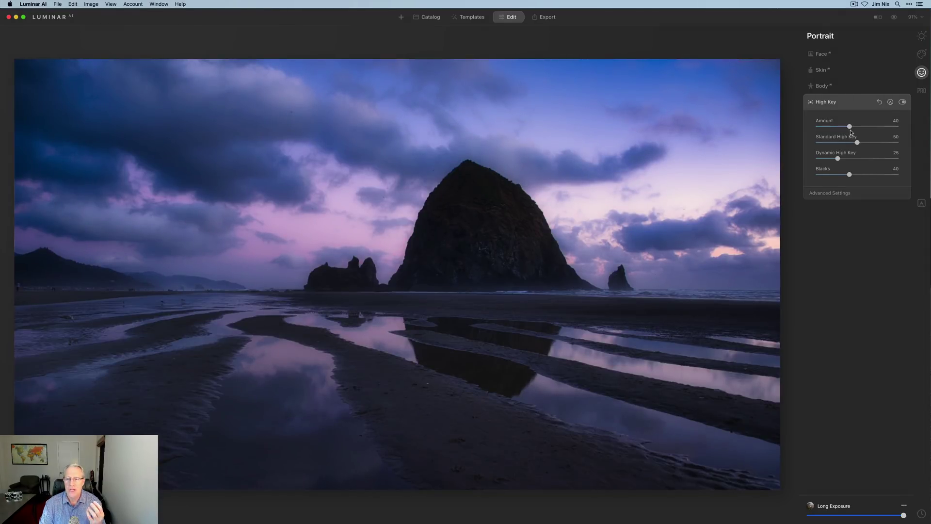
Step: Restrict High Key to the beach foreground with a gradient mask at the horizon, and compare the photo with and without the effect
left_click(891, 104)
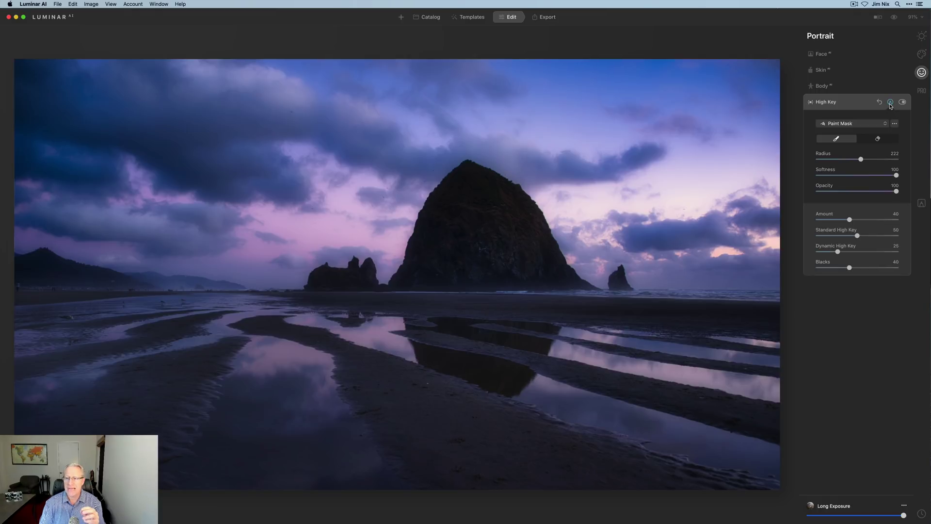
left_click(856, 124)
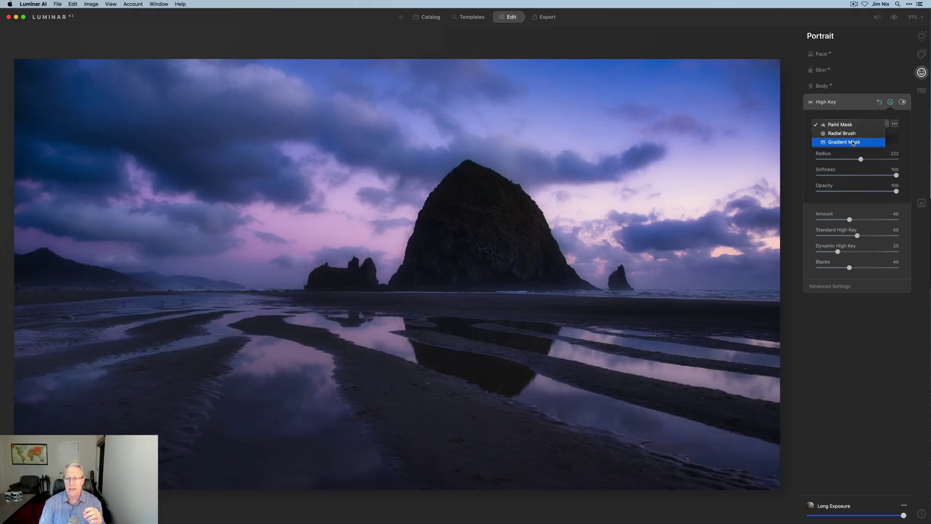
left_click(842, 139)
left_click_drag(429, 319, 430, 289)
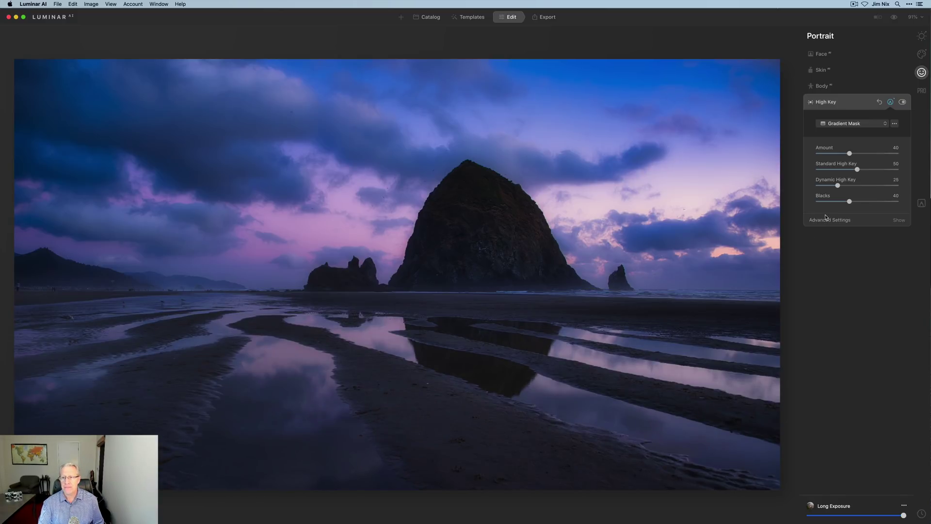
left_click(892, 104)
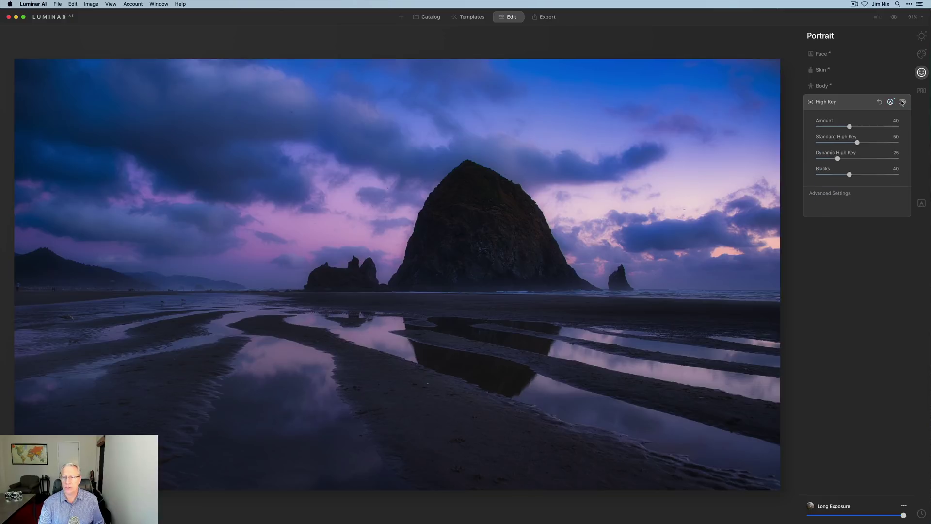
left_click(902, 102)
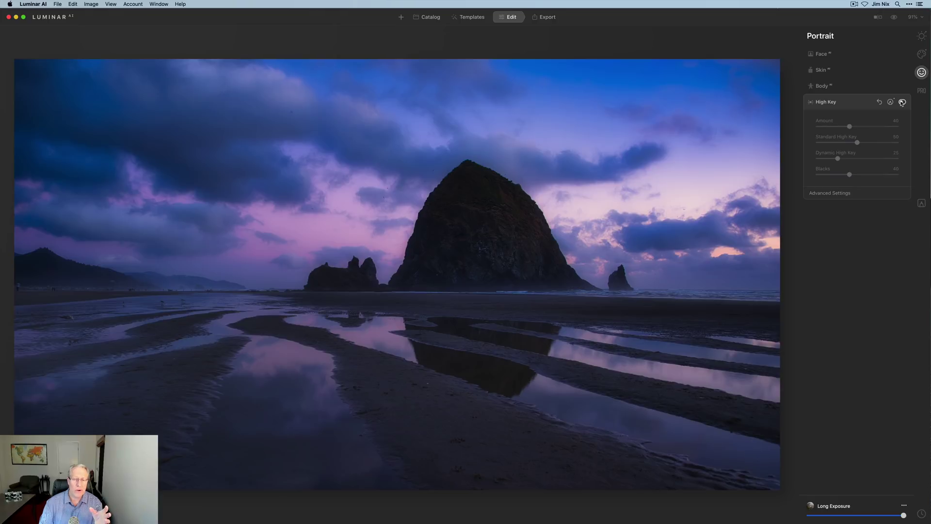
left_click(902, 102)
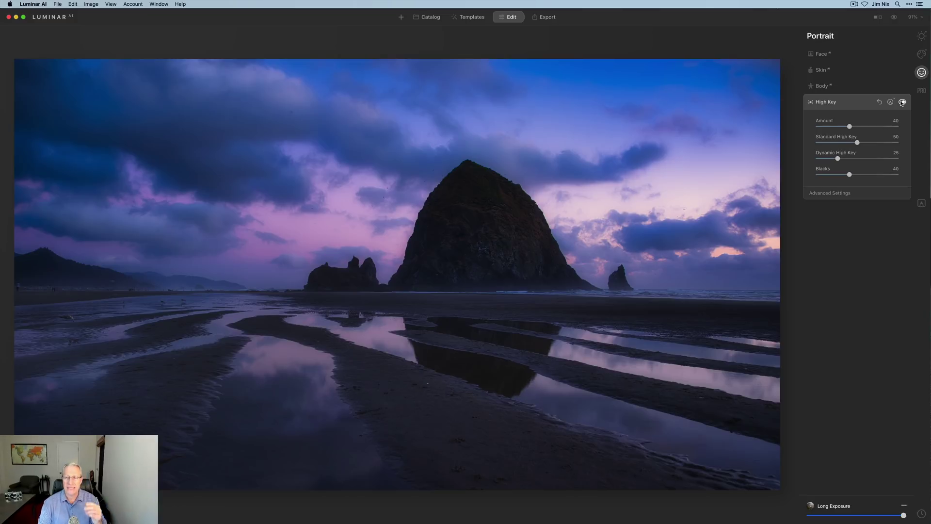
left_click(902, 103)
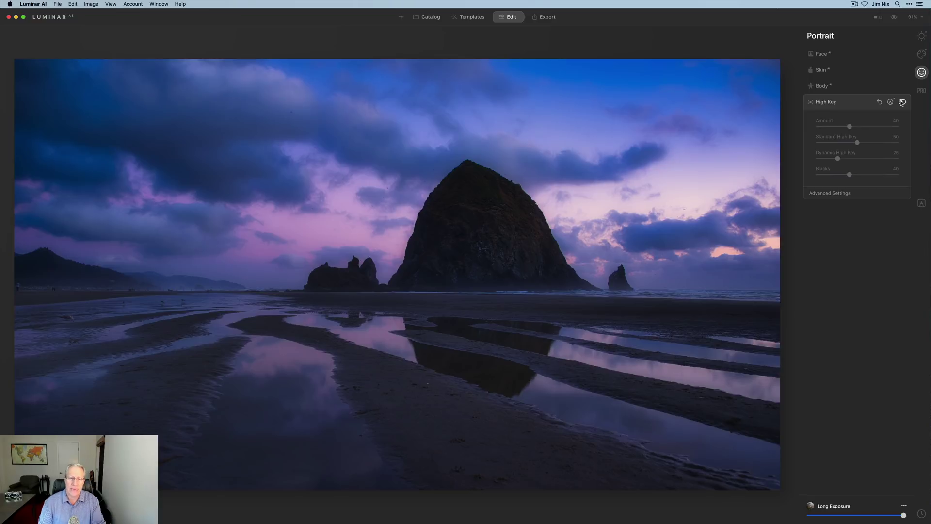
left_click(902, 102)
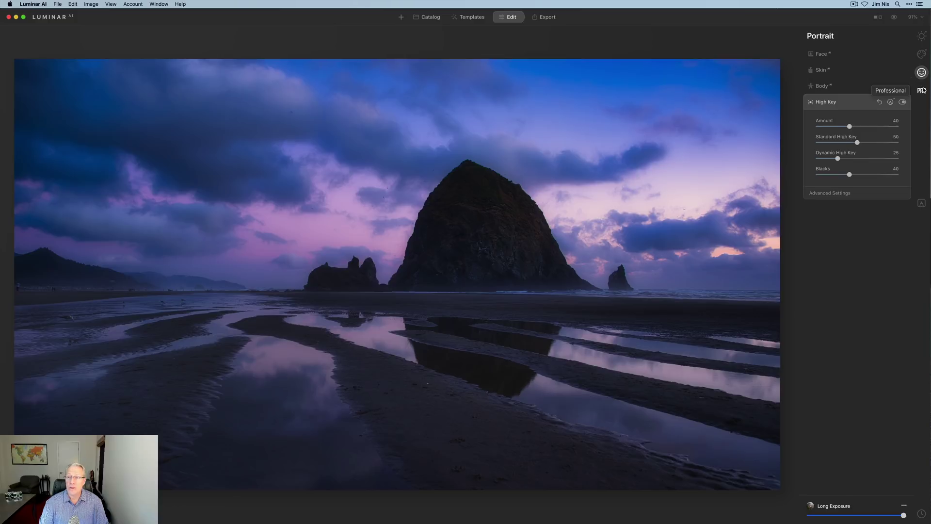
Step: In Color Harmony's Color Balance, set the Shadows to Magenta-Green -6 and Yellow-Blue -5
left_click(922, 90)
left_click(863, 72)
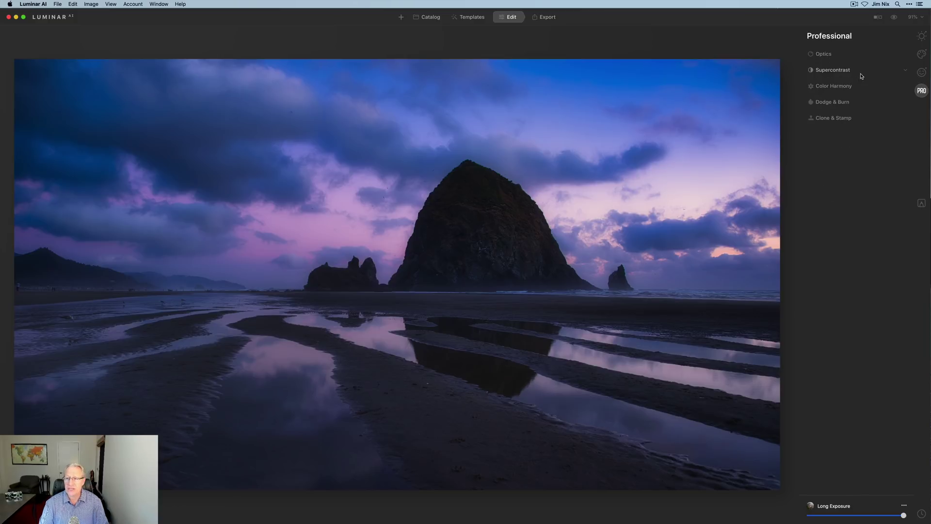
left_click(844, 88)
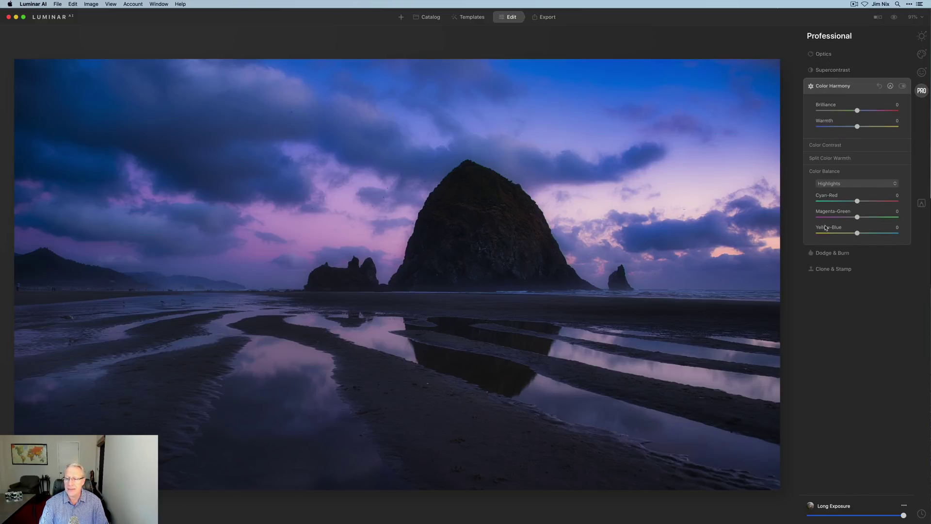
left_click(831, 171)
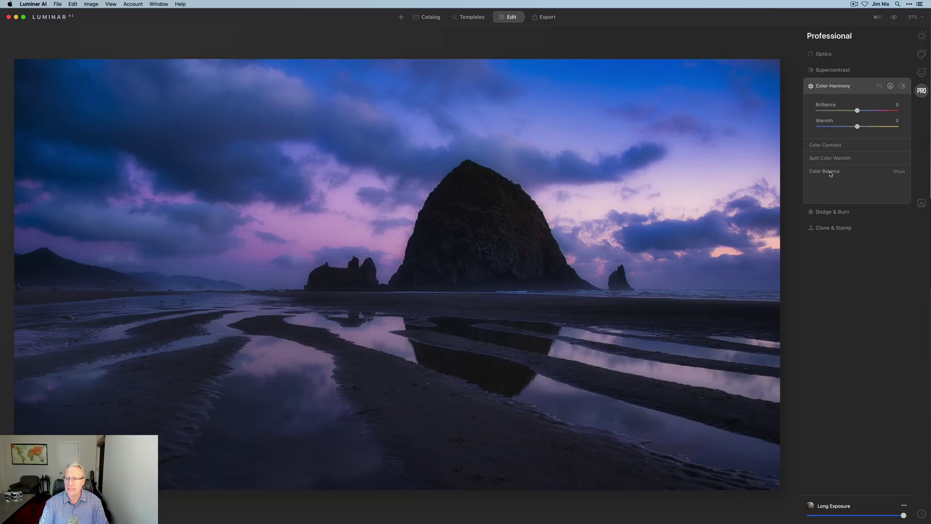
left_click(830, 171)
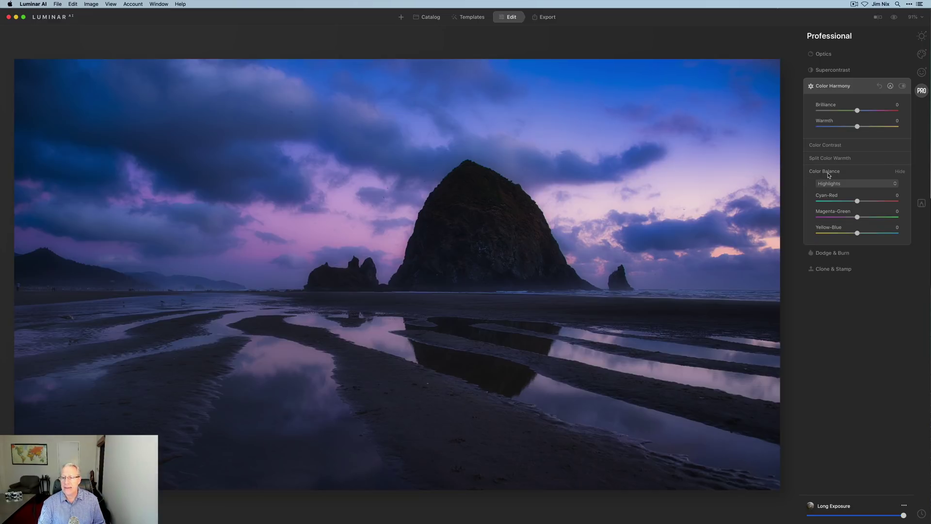
left_click(836, 184)
left_click(834, 193)
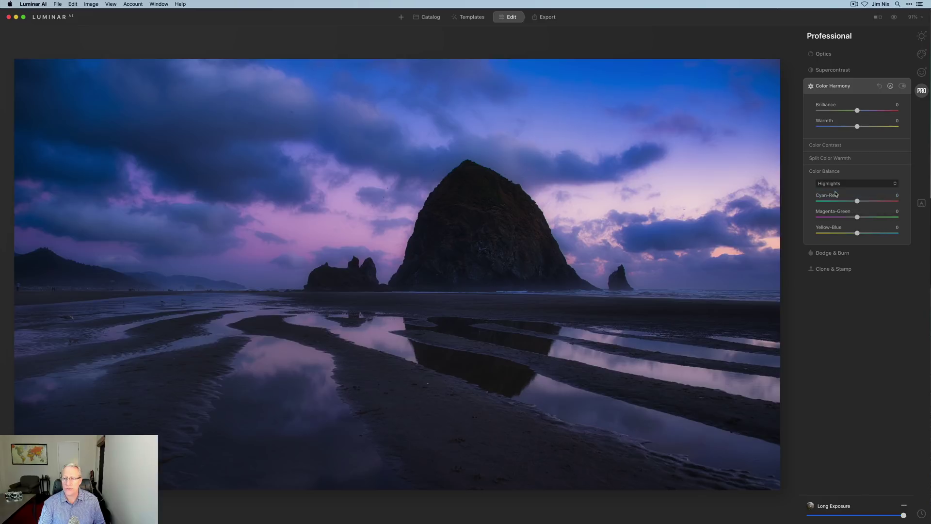
left_click_drag(857, 218, 854, 234)
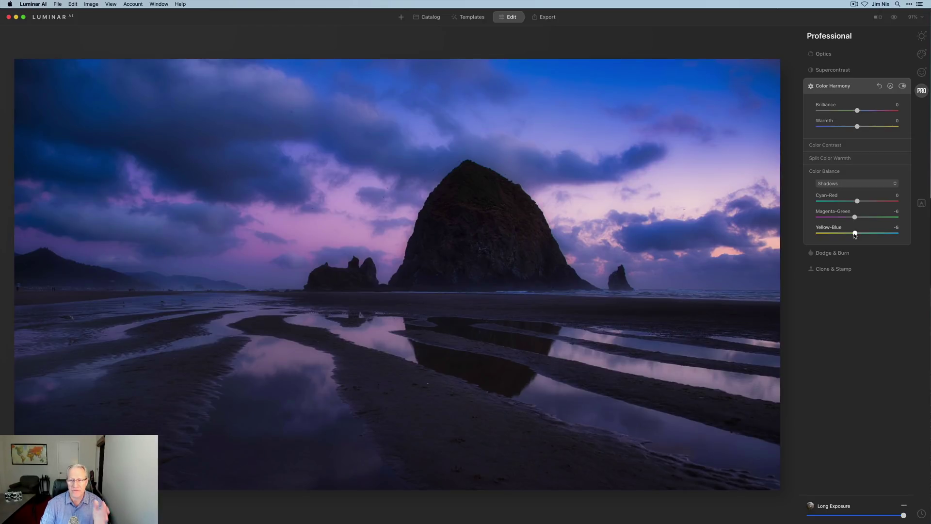
Step: Set the Color Balance Highlights to Cyan-Red 10, and compare the photo with and without Color Harmony
left_click(855, 184)
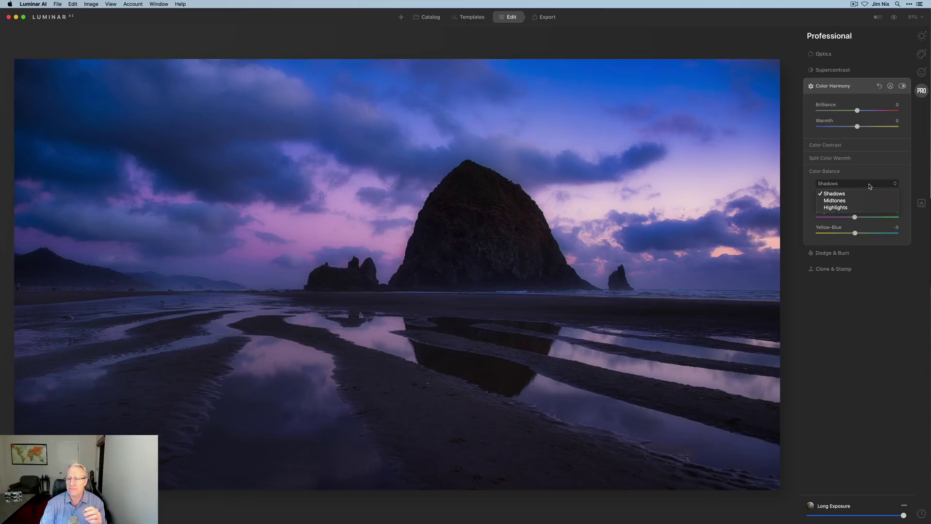
left_click(855, 207)
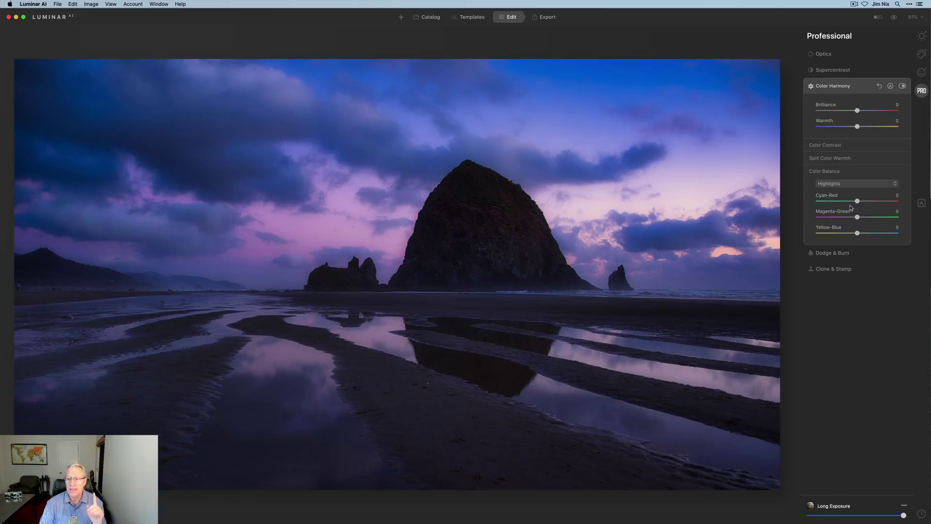
left_click_drag(857, 202, 863, 203)
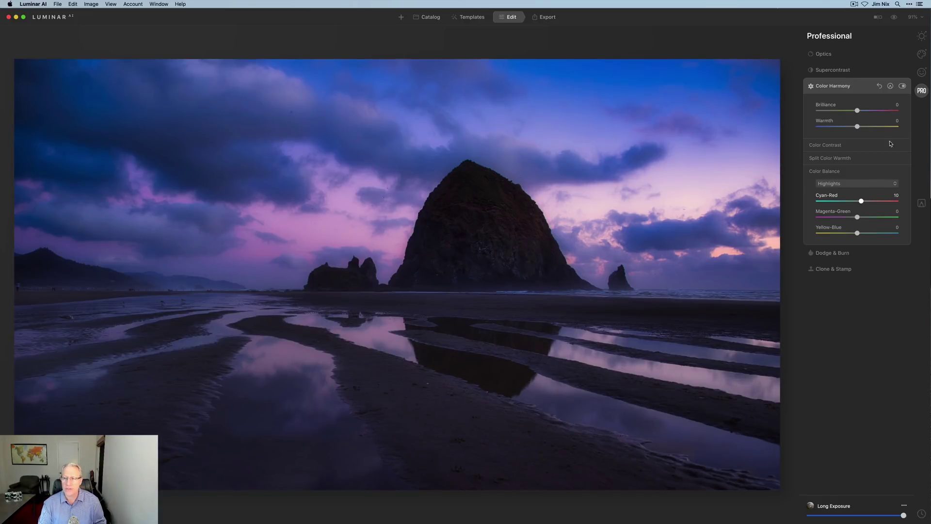
left_click(902, 87)
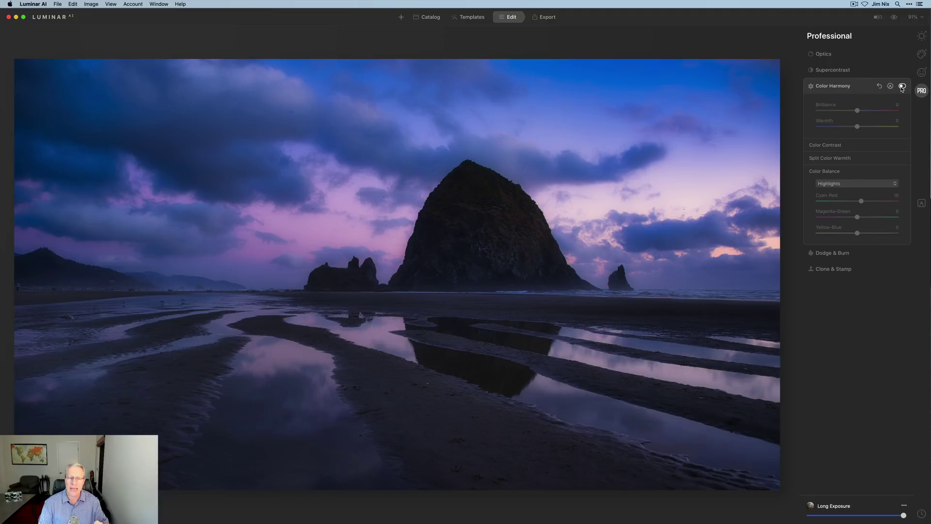
left_click(902, 87)
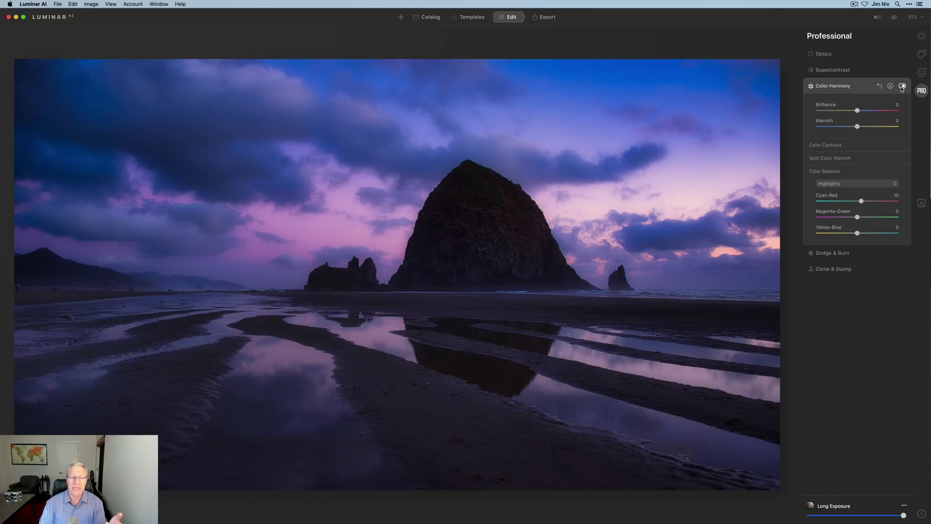
Step: Set up the Dodge & Burn Lighten brush with a Brush Size of 91 and a Strength of about 19
left_click(844, 256)
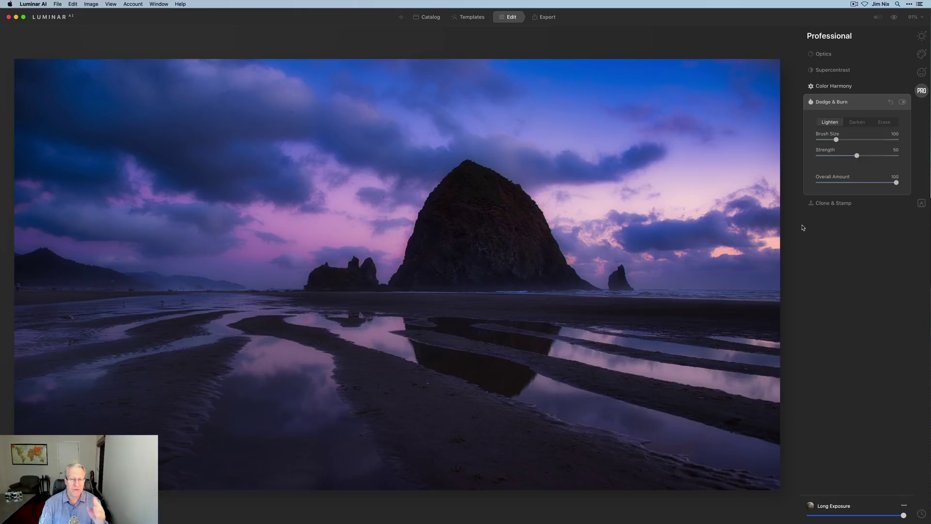
left_click_drag(837, 140, 835, 140)
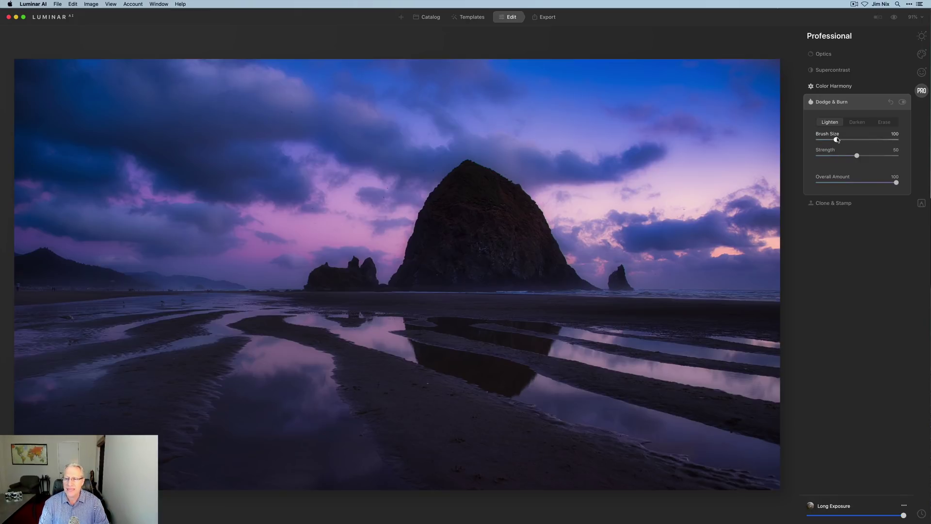
key("bracketleft")
key("bracketleft")
key("bracketleft")
key("bracketleft")
key("bracketleft")
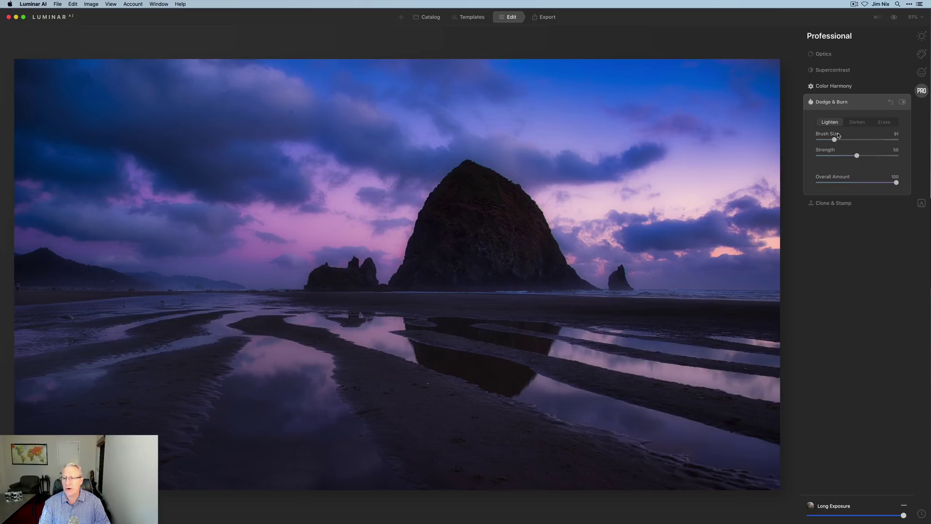
left_click_drag(856, 155, 834, 157)
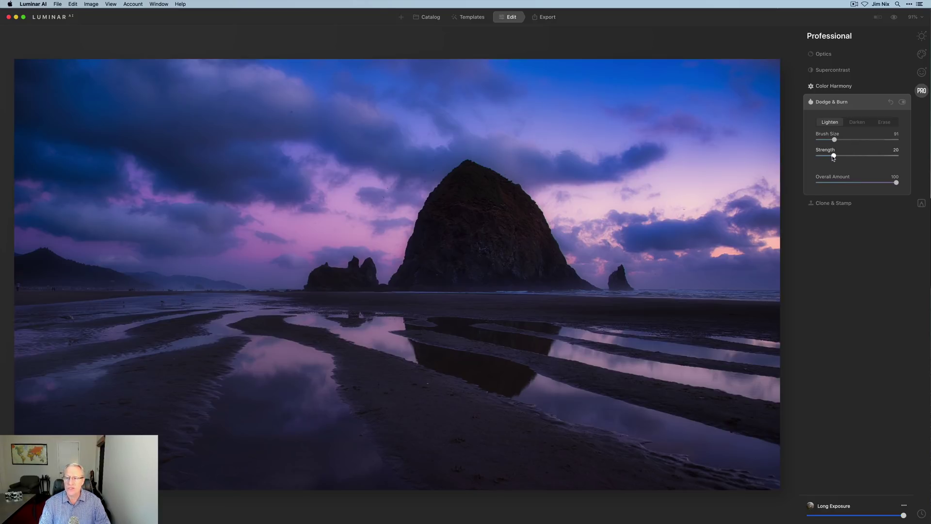
left_click(833, 156)
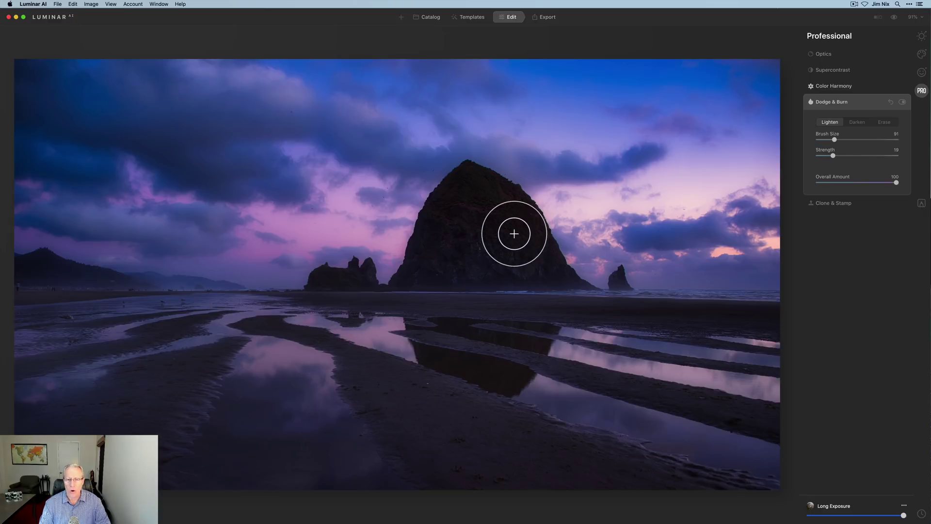
Step: Lighten the face of the large sea rock with brush strokes, and compare the photo with and without Dodge & Burn
mouse_move(513, 224)
left_mouse_down()
mouse_move(539, 257)
mouse_move(524, 273)
mouse_move(539, 268)
mouse_move(516, 233)
mouse_move(485, 218)
mouse_move(490, 211)
mouse_move(478, 222)
mouse_move(486, 240)
mouse_move(510, 262)
mouse_move(485, 271)
mouse_move(455, 258)
mouse_move(476, 212)
mouse_move(451, 270)
mouse_move(549, 280)
mouse_move(520, 231)
mouse_move(496, 211)
mouse_move(477, 217)
mouse_move(549, 277)
mouse_move(497, 226)
left_mouse_up()
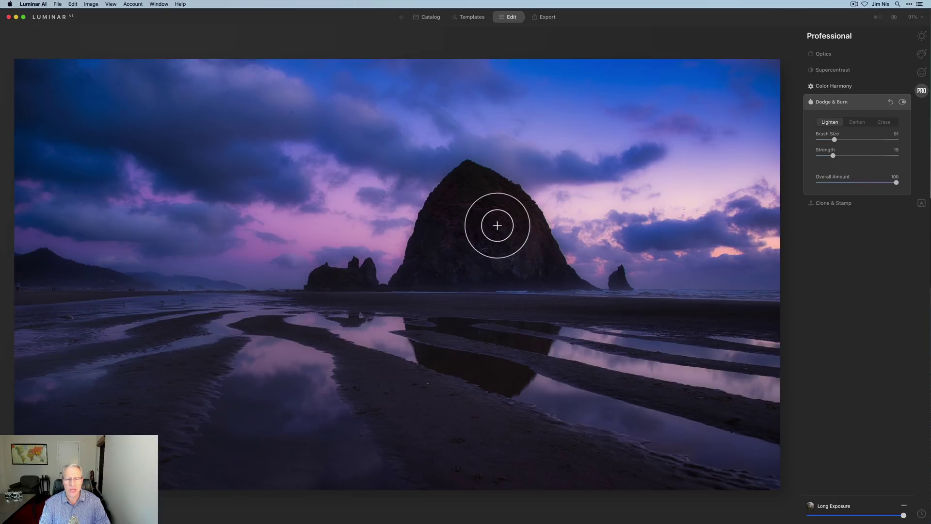
mouse_move(529, 263)
left_mouse_down()
mouse_move(470, 279)
mouse_move(485, 211)
mouse_move(462, 245)
mouse_move(470, 279)
mouse_move(443, 283)
mouse_move(492, 217)
mouse_move(538, 246)
mouse_move(526, 266)
left_mouse_up()
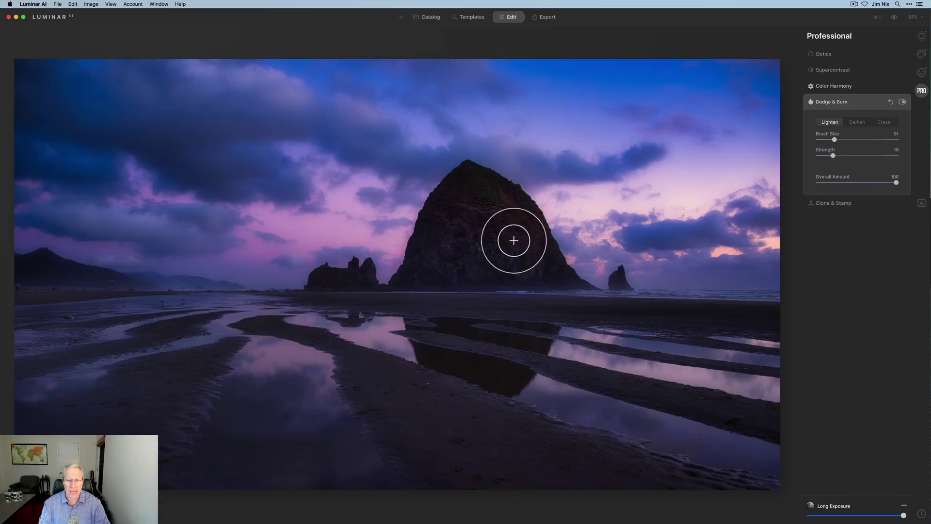
mouse_move(514, 240)
left_mouse_down()
mouse_move(442, 285)
mouse_move(476, 286)
mouse_move(484, 276)
mouse_move(557, 281)
mouse_move(509, 231)
mouse_move(542, 262)
mouse_move(513, 233)
mouse_move(526, 255)
mouse_move(505, 269)
mouse_move(504, 251)
mouse_move(529, 249)
mouse_move(501, 244)
mouse_move(528, 251)
mouse_move(510, 242)
mouse_move(526, 239)
mouse_move(525, 271)
mouse_move(500, 269)
mouse_move(544, 275)
mouse_move(484, 212)
mouse_move(518, 250)
mouse_move(497, 266)
left_mouse_up()
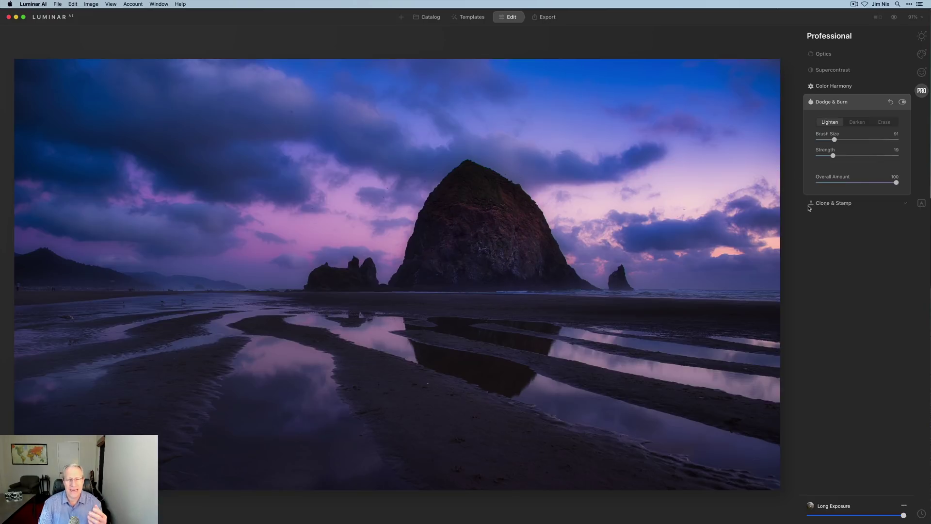
left_click(903, 102)
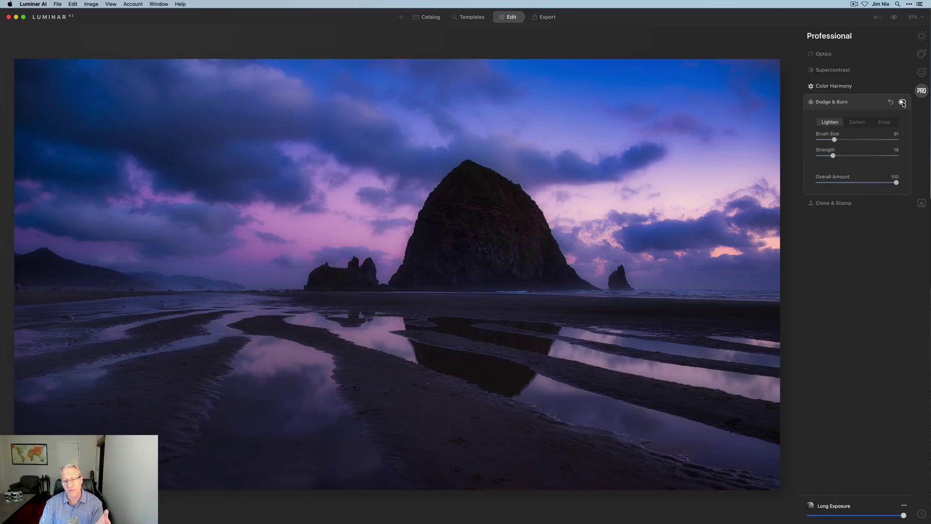
left_click(902, 103)
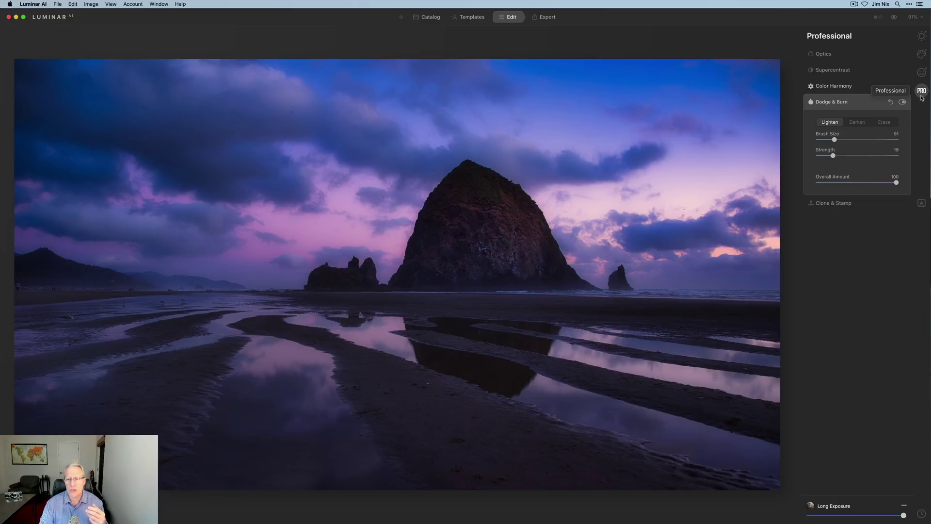
Step: Raise the Enhance AI Accent to 52 and warm the photo's Light Temperature to 6109
left_click(921, 36)
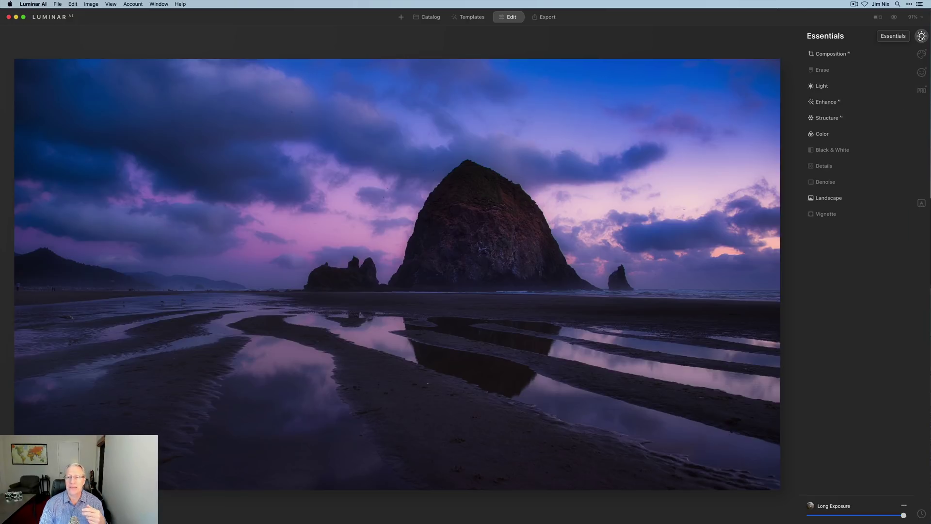
left_click(838, 103)
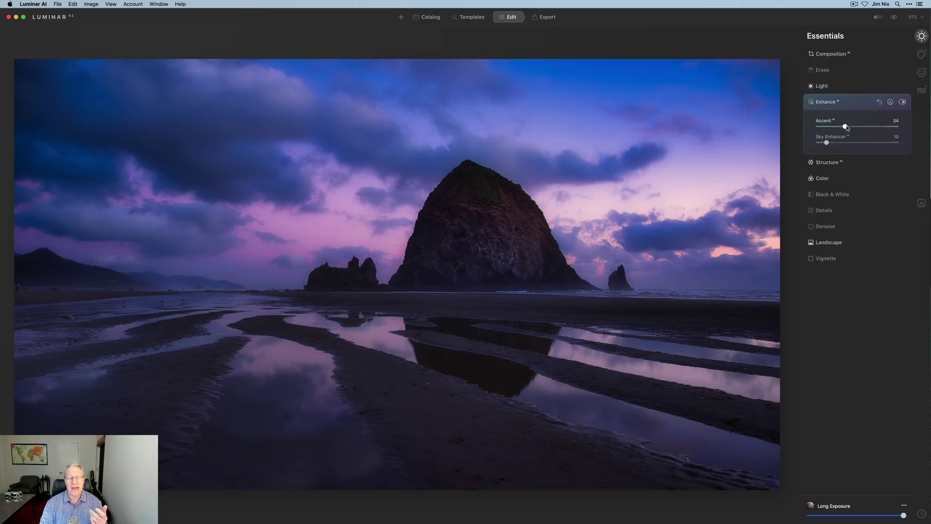
left_click_drag(847, 127, 862, 129)
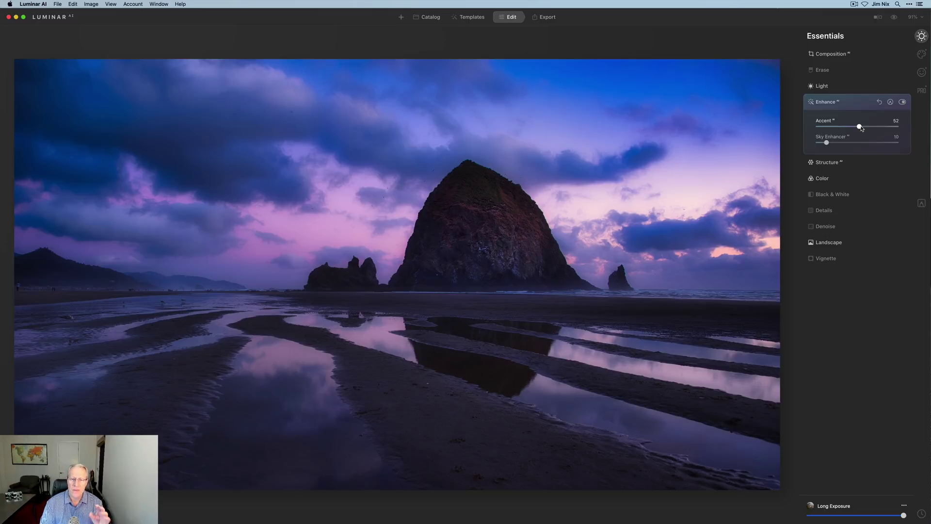
left_click(842, 88)
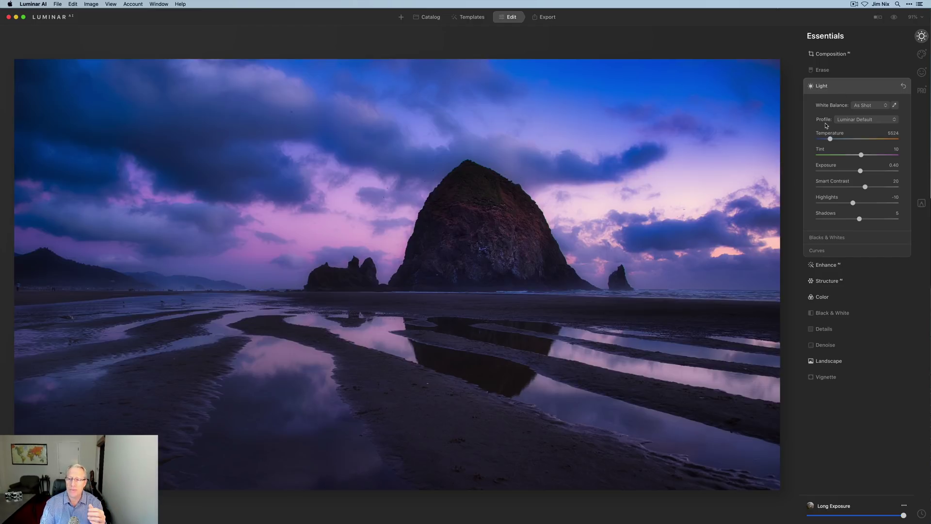
left_click_drag(831, 141, 833, 141)
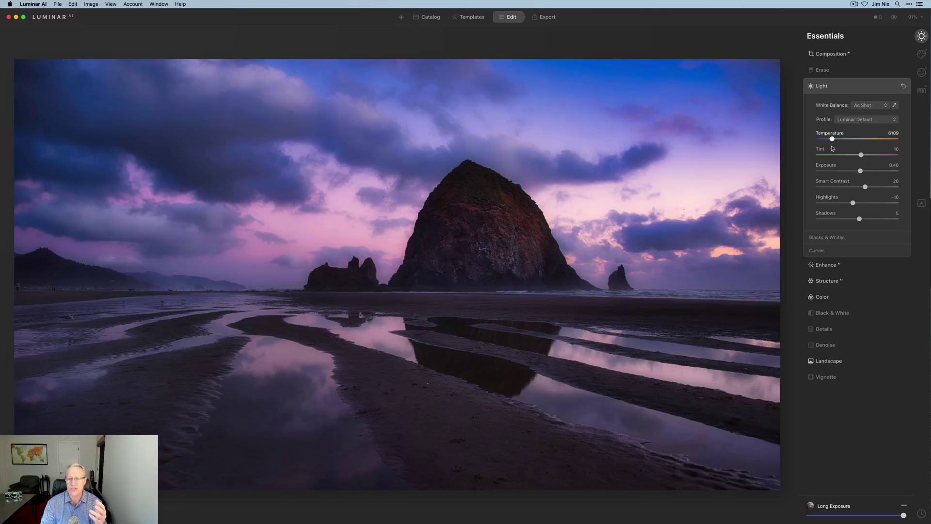
Step: Reduce the Blue saturation to -10 in the Color tool's HSL settings
left_click(831, 298)
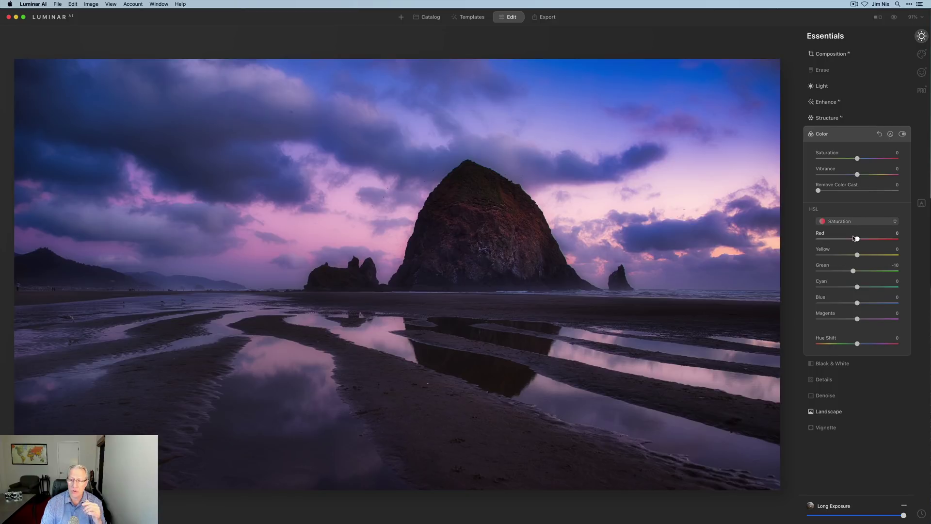
left_click(853, 212)
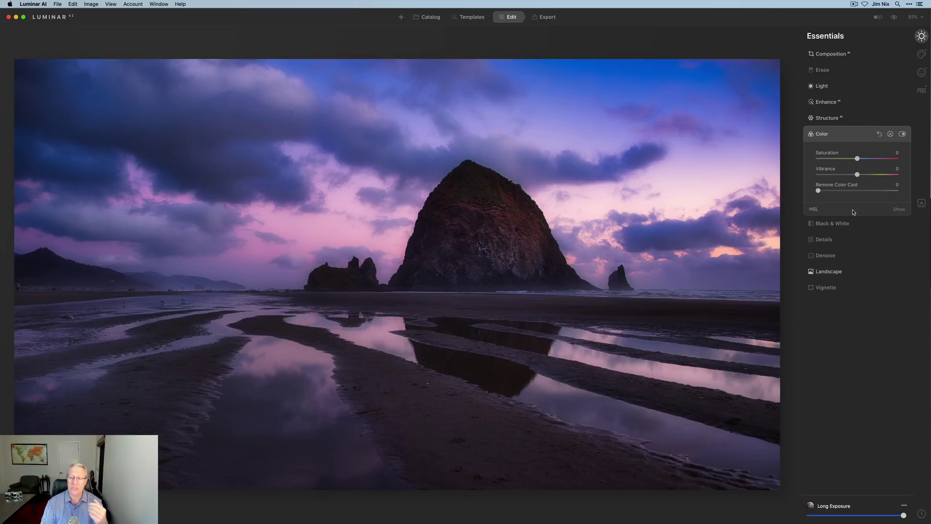
left_click(853, 212)
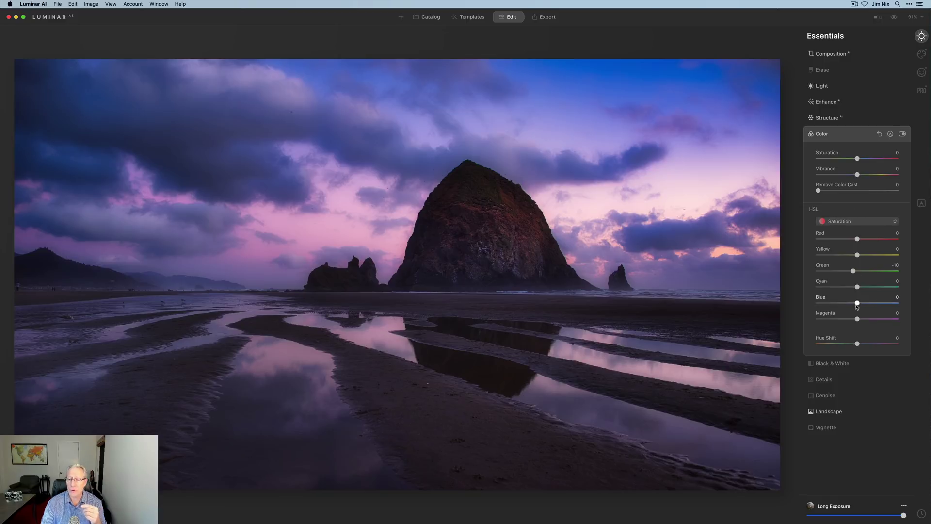
left_click_drag(857, 303, 854, 304)
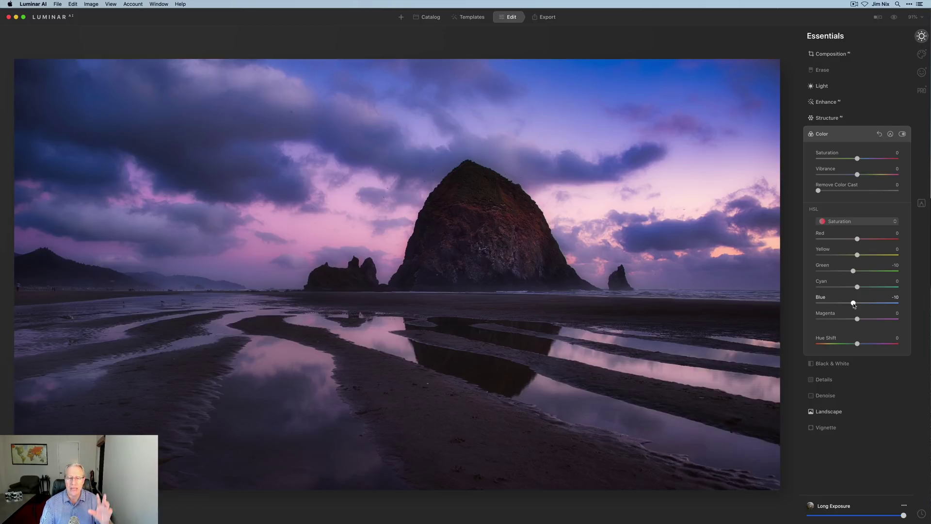
left_click(857, 136)
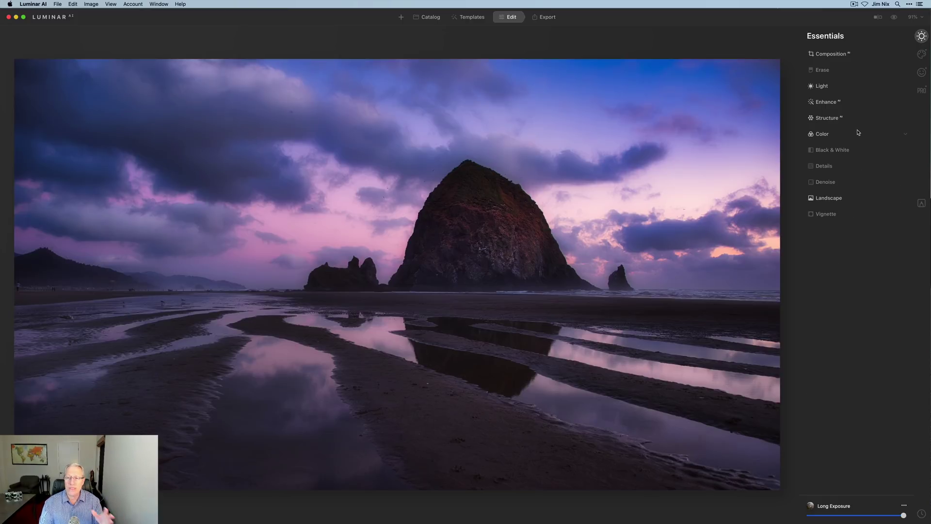
Step: Compare the fully edited photo with the unedited original
left_click(895, 17)
left_click(896, 16)
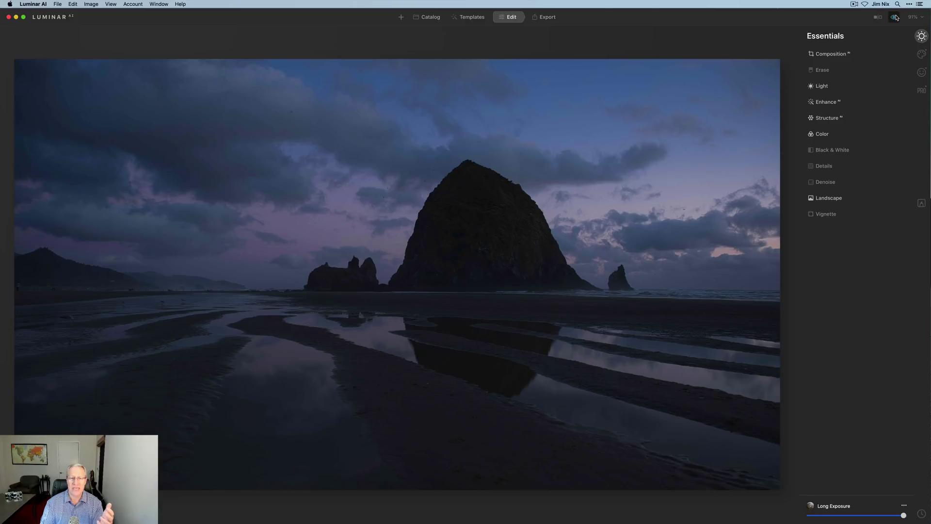
left_click(895, 17)
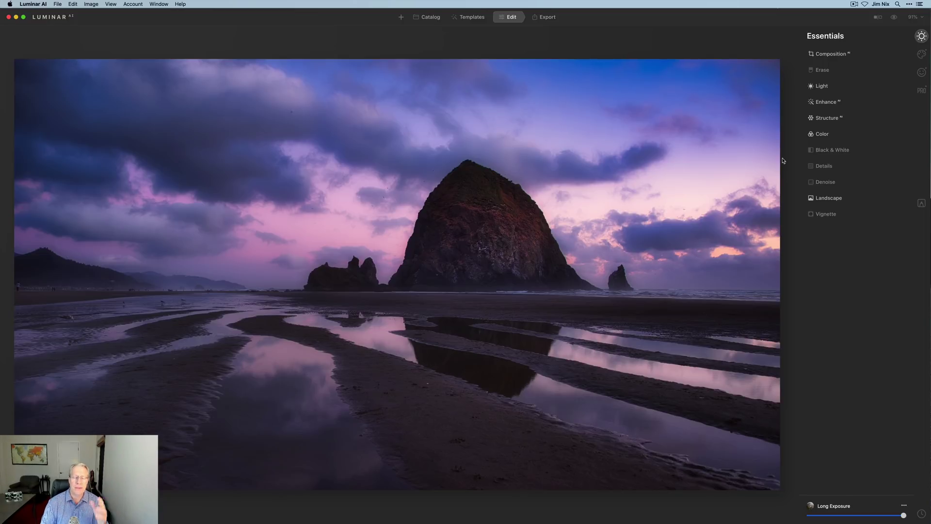
left_click(895, 17)
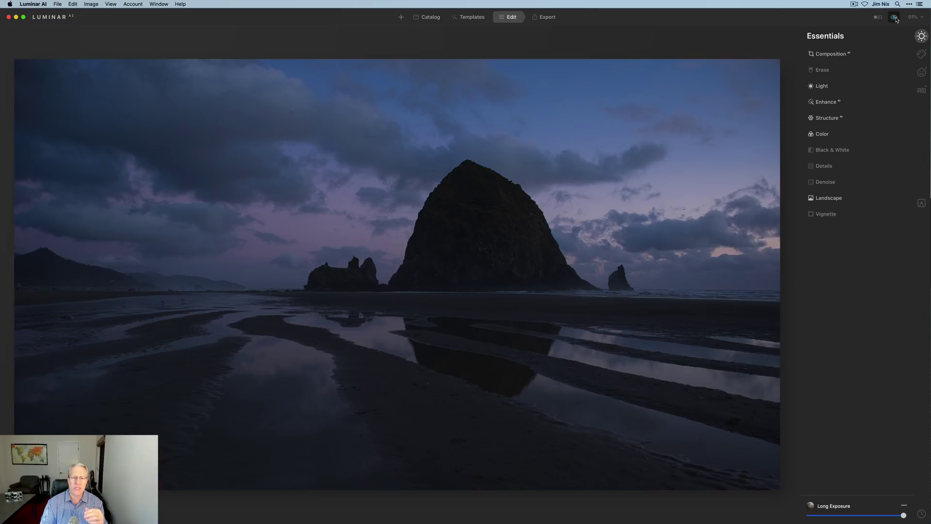
left_click(894, 17)
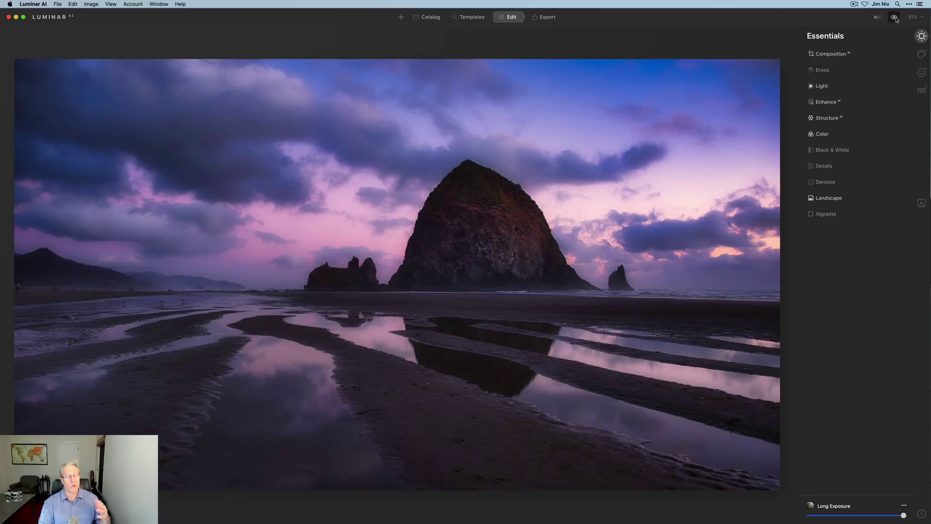